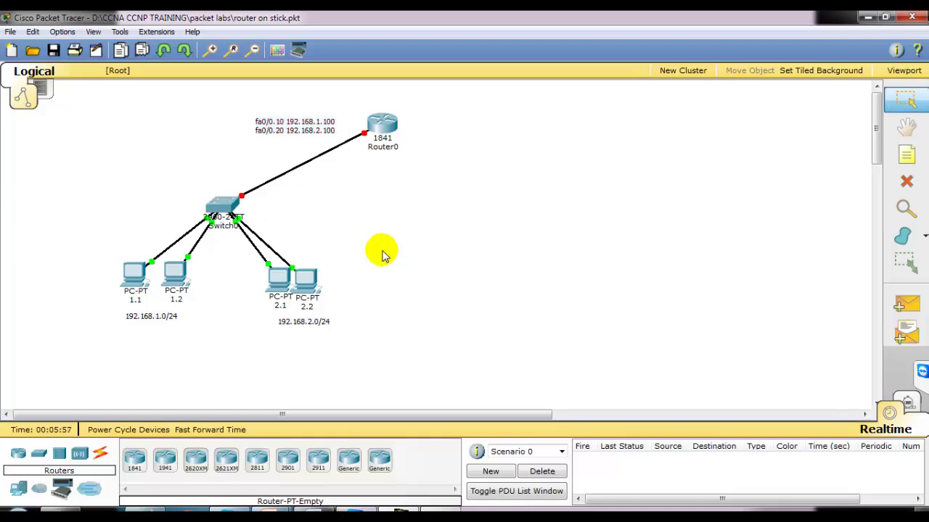
Switch to the CCNP Switch Workbook in Word and copy the router-on-a-stick lab topology picture.
left_click(323, 510)
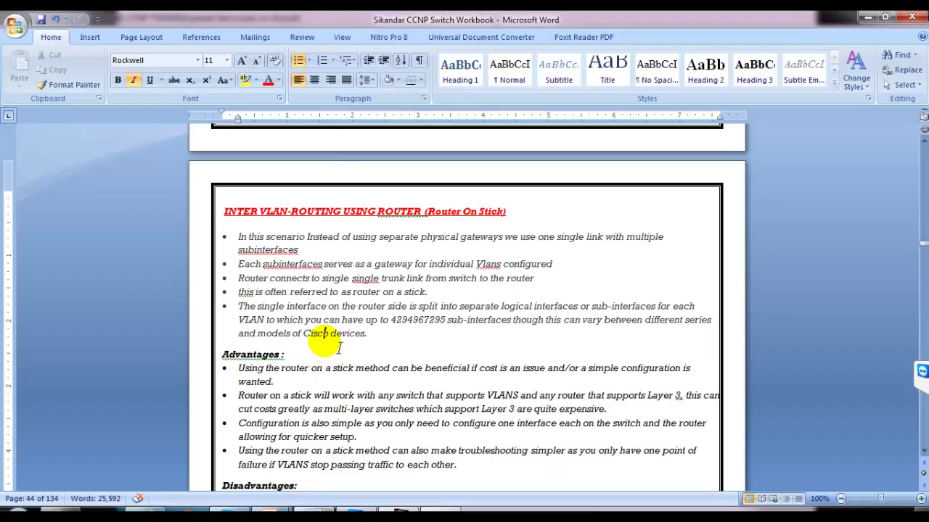
scroll(319, 319, "down", 15)
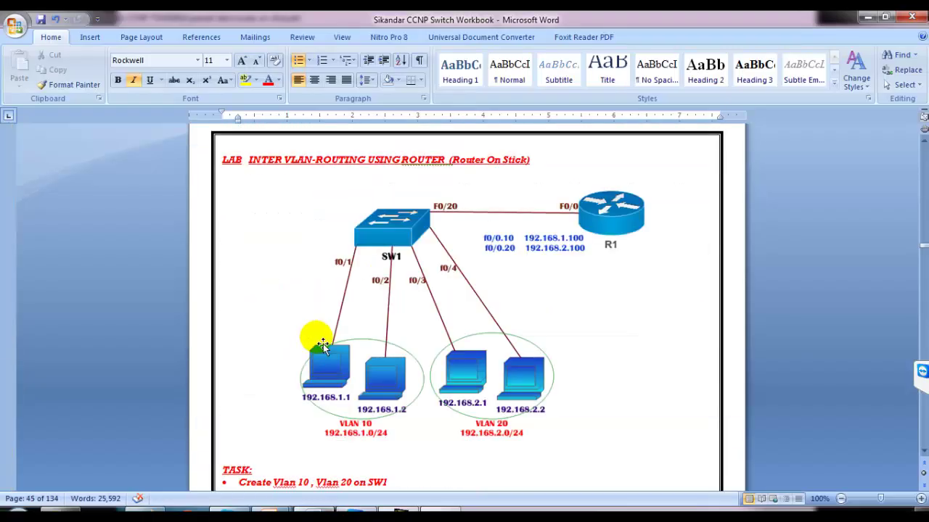
left_click(367, 308)
right_click(369, 307)
left_click(392, 325)
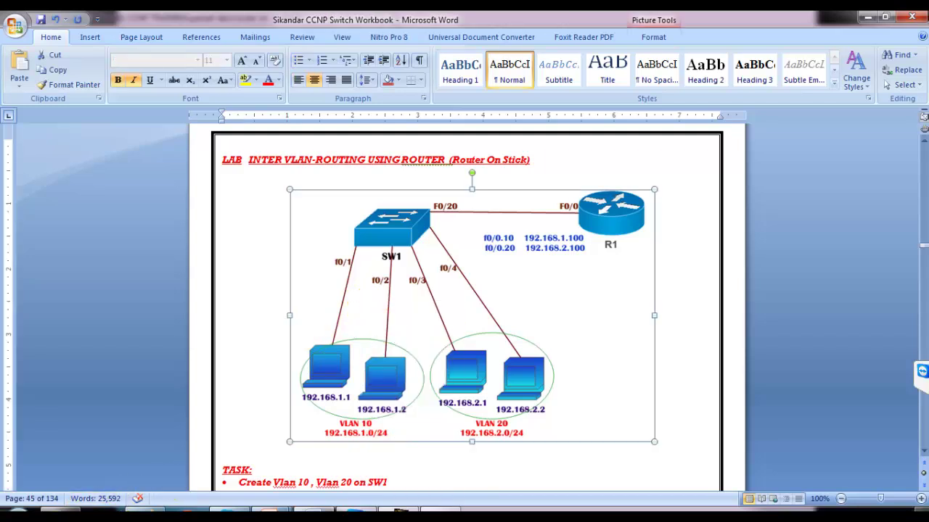
Switch to Paint, undo the old drawing and paste the copied lab topology onto the canvas.
left_click(146, 509)
key("ctrl+z")
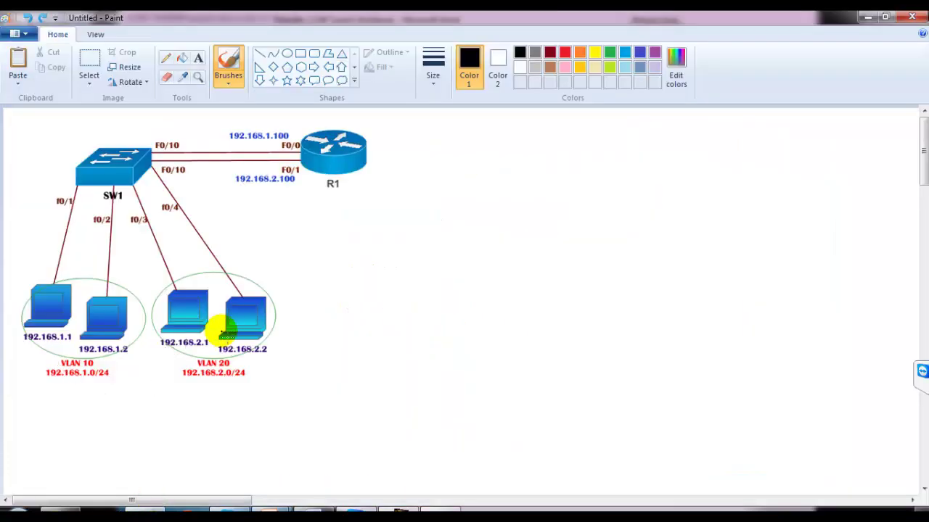
key("ctrl+z")
key("ctrl+v")
left_click_drag(195, 250, 197, 279)
left_click(442, 271)
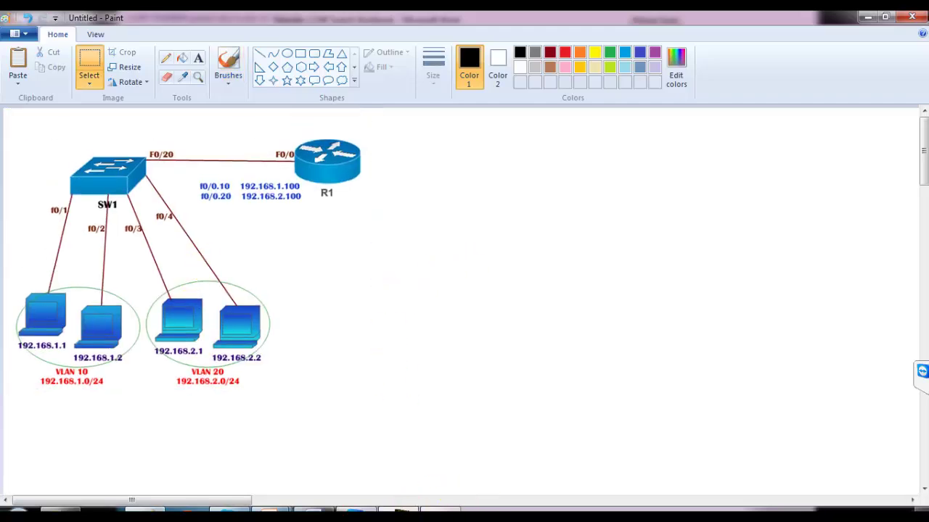
Switch to Packet Tracer and review the PCs of both networks and the router's sub-interface address labels.
left_click(406, 509)
left_click_drag(86, 247, 331, 322)
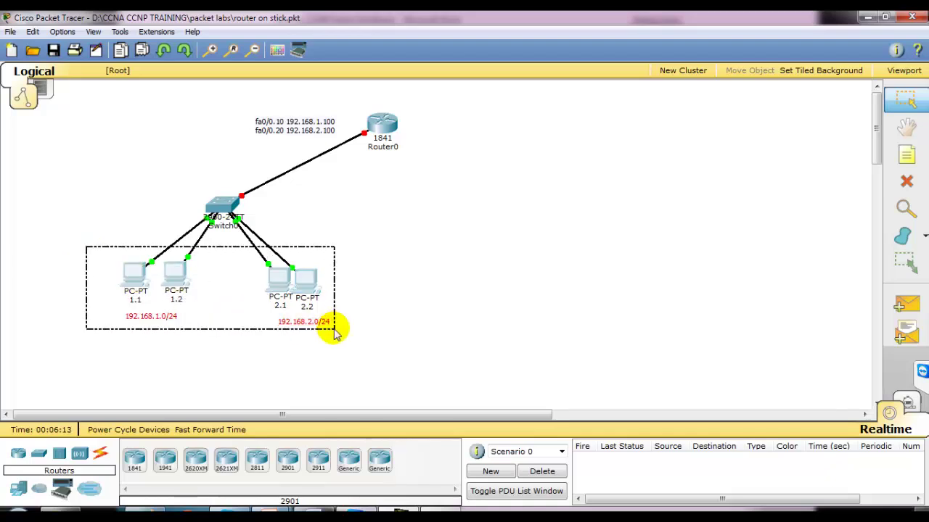
left_click_drag(96, 251, 196, 308)
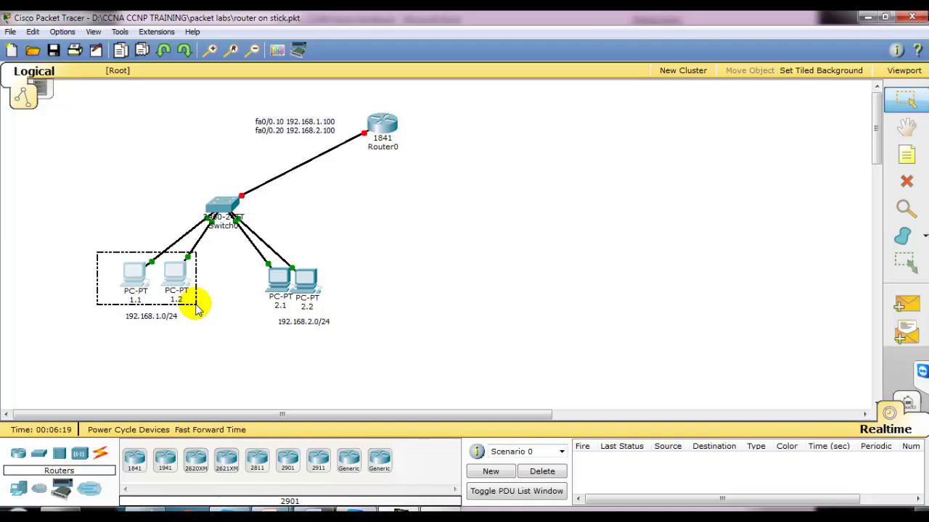
left_click_drag(196, 308, 197, 305)
left_click_drag(242, 101, 339, 123)
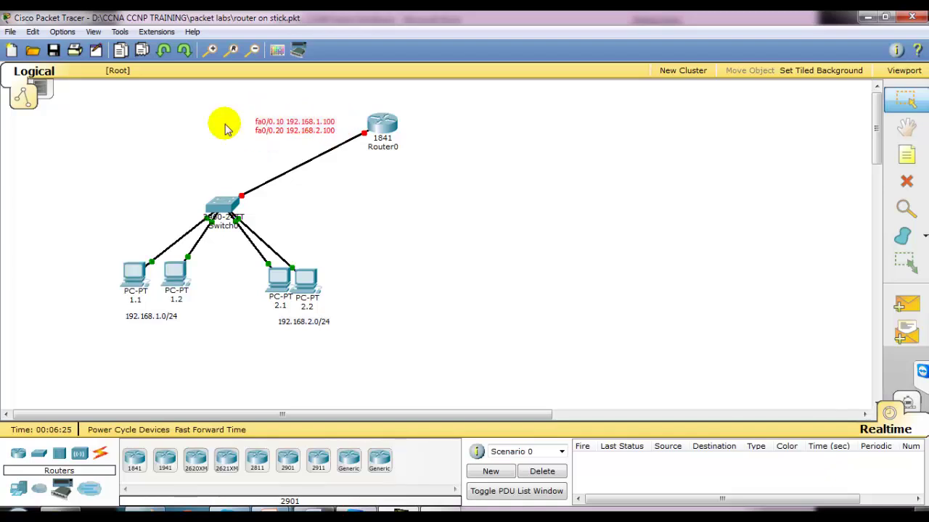
Check the IP configuration and default gateway of PC 1.1, then close its window.
left_click(118, 275)
left_click(131, 278)
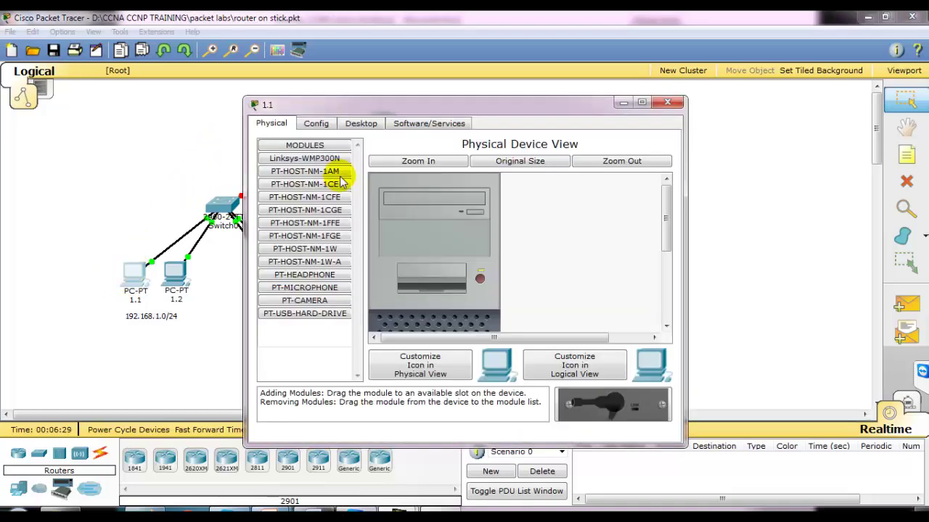
left_click(361, 123)
left_click(306, 187)
left_click_drag(441, 247, 359, 268)
left_click(575, 131)
left_click(667, 102)
Check the IP address and default gateway in the IP configuration of PC 2.1, then close its window.
left_click_drag(360, 255, 267, 309)
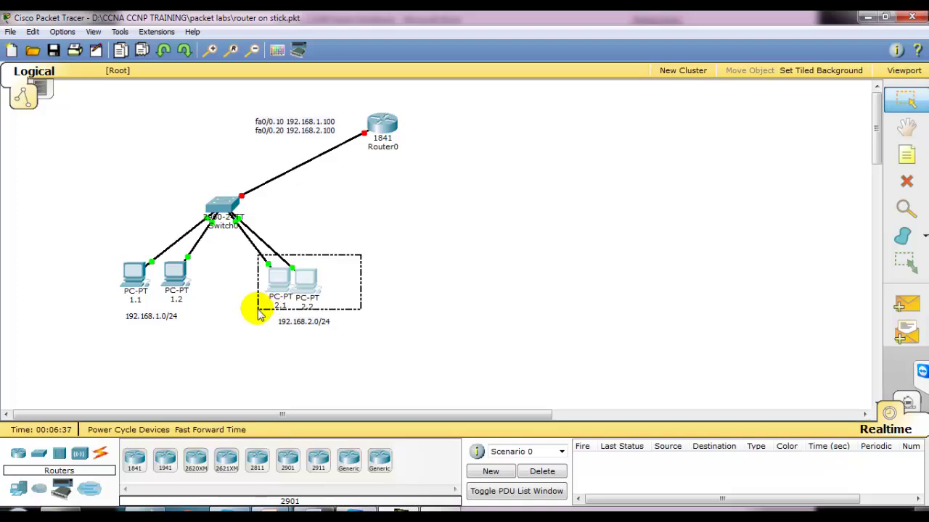
left_click(278, 301)
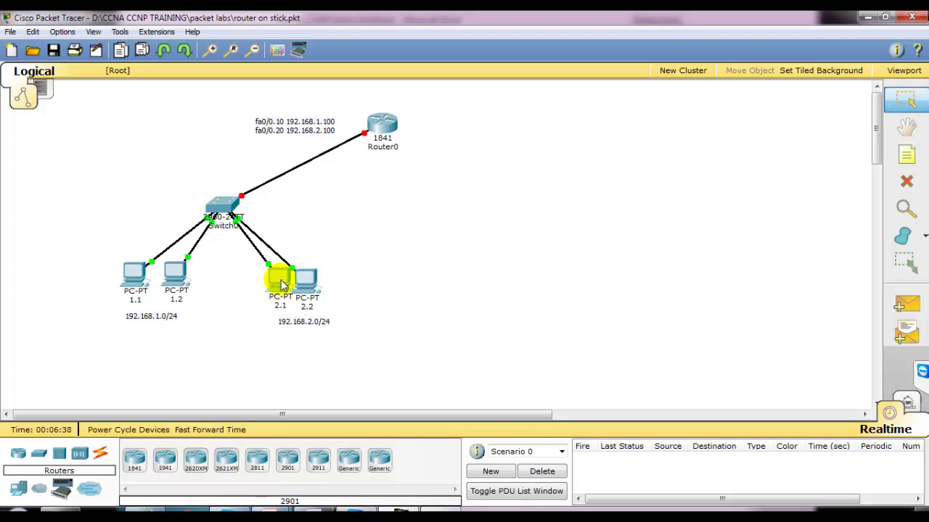
left_click(280, 281)
left_click(358, 122)
left_click(302, 180)
left_click_drag(425, 208, 365, 207)
left_click(435, 247)
left_click_drag(435, 246, 366, 245)
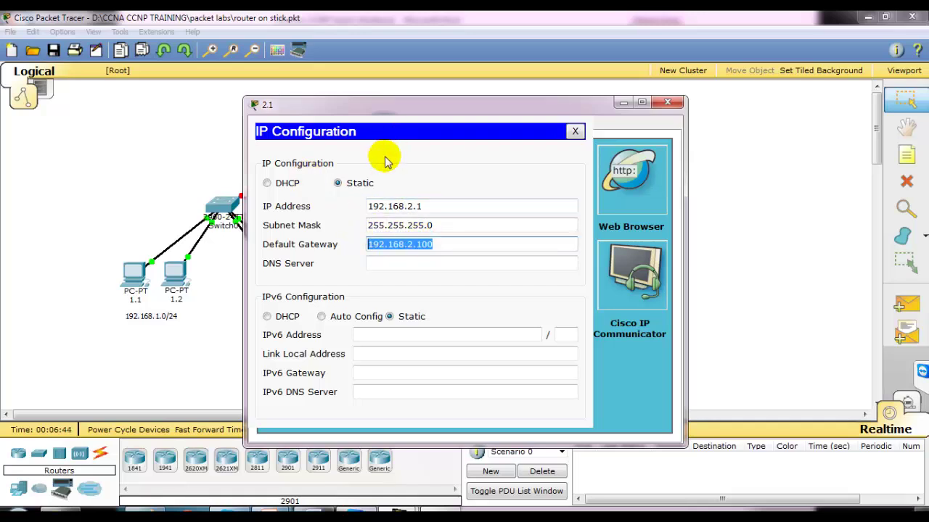
left_click(574, 132)
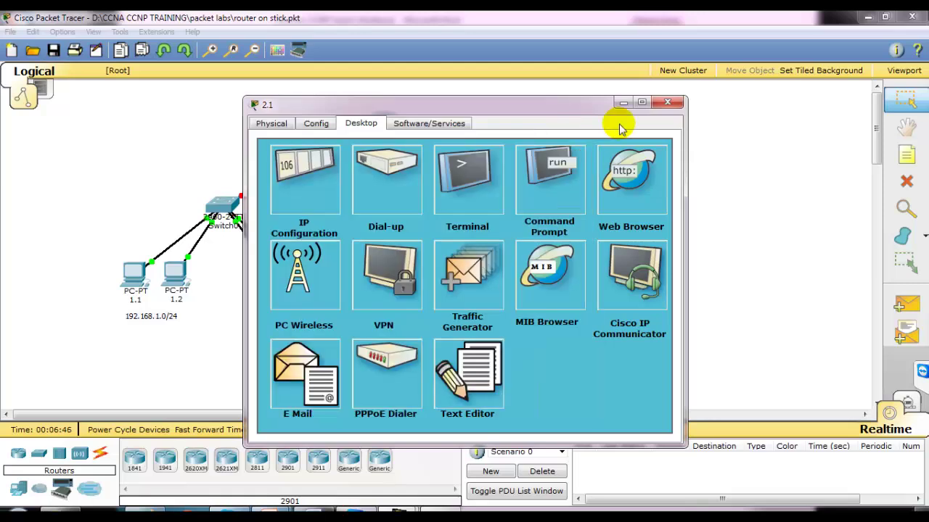
left_click(669, 104)
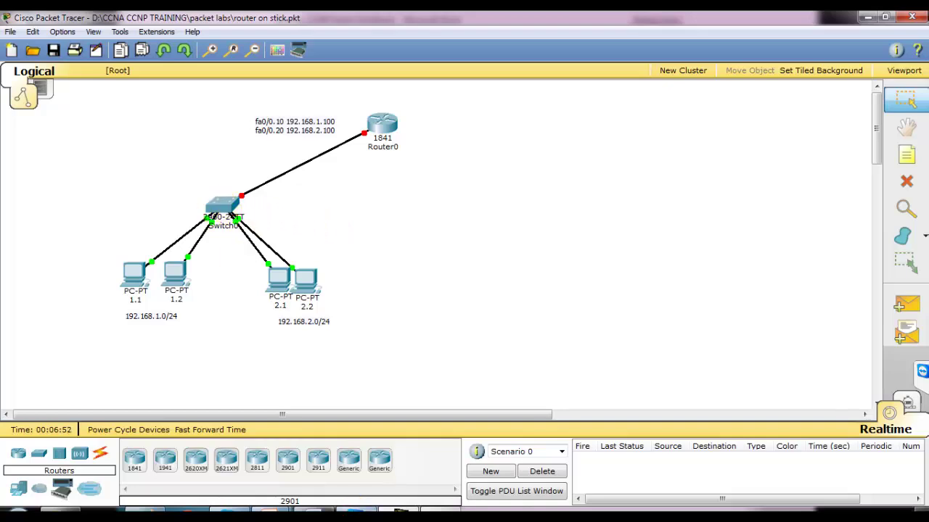
Review the first two lab tasks in the Word workbook, on creating VLANs and assigning ports, and return to Packet Tracer.
key("alt+Tab")
scroll(311, 352, "down", 10)
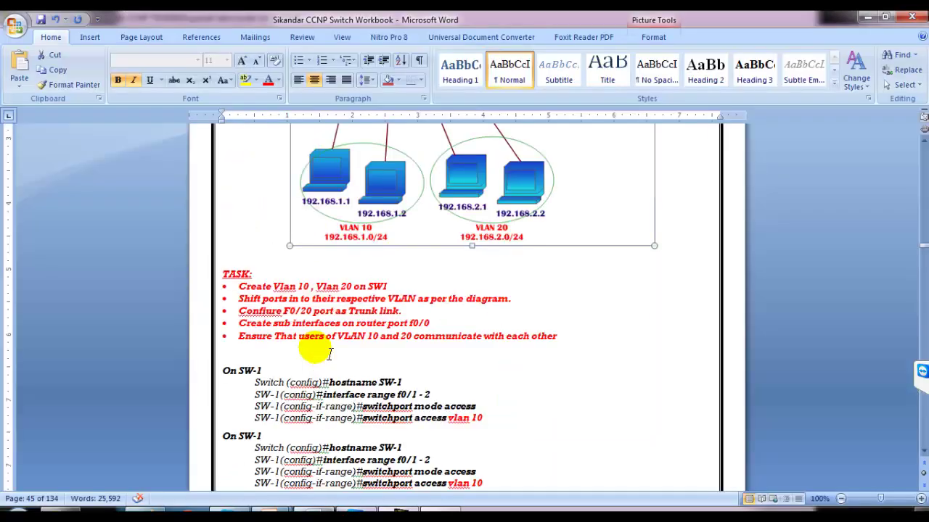
scroll(312, 261, "up", 2)
left_click_drag(275, 190, 392, 189)
left_click_drag(239, 189, 510, 201)
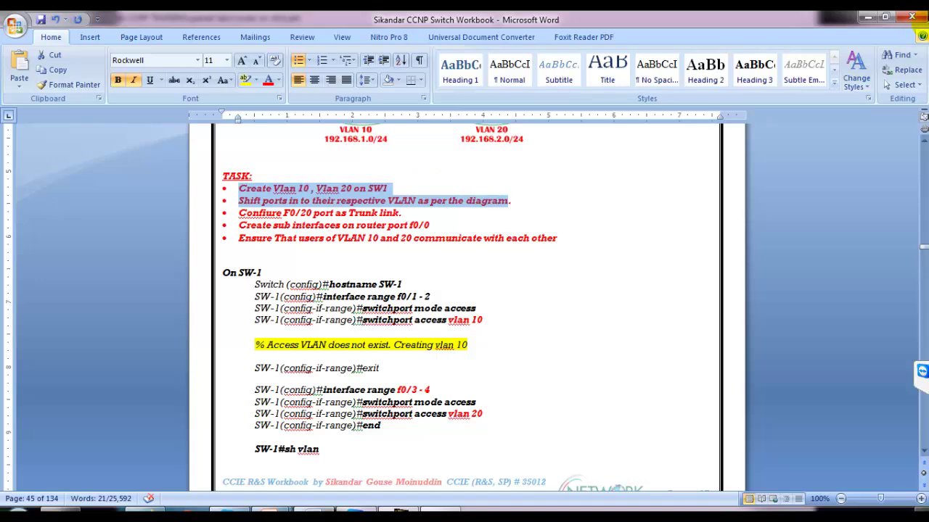
left_click(868, 20)
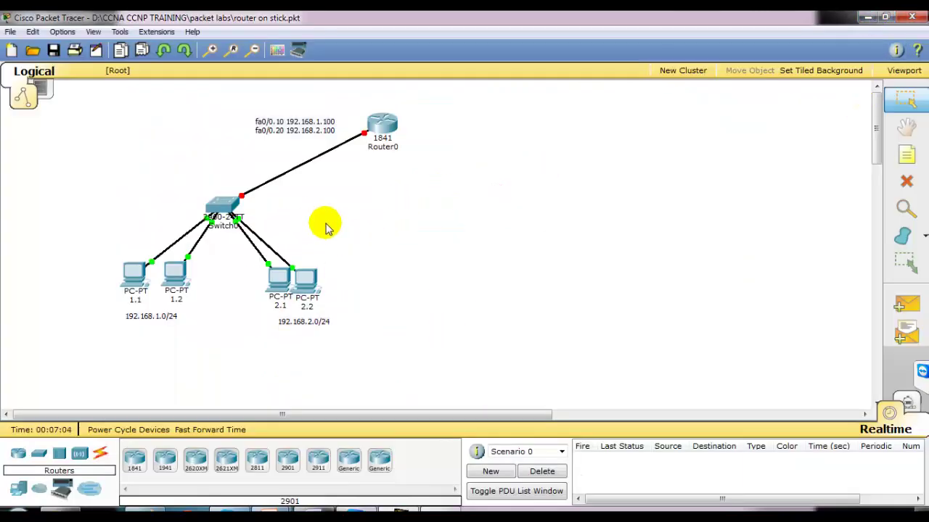
Open the CLI of Switch0 and place its window beside the topology diagram in Paint.
left_click(219, 205)
left_click(351, 123)
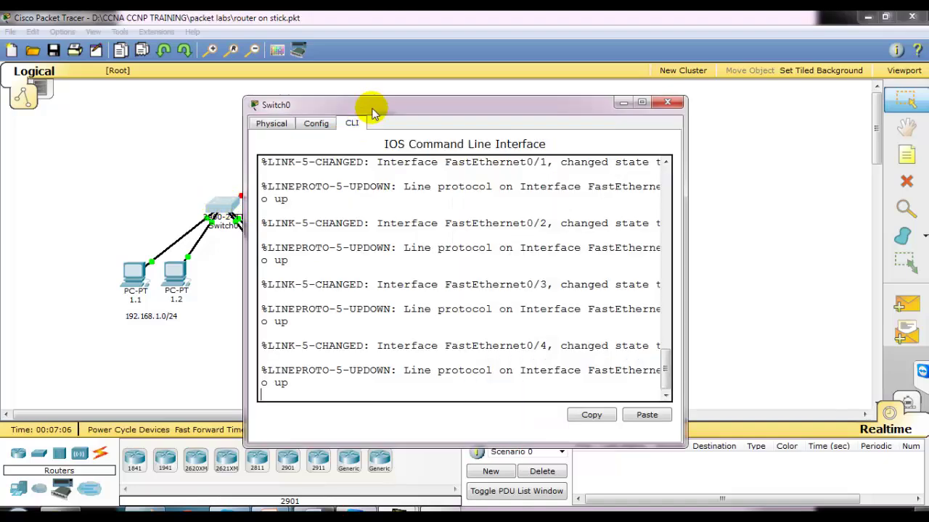
left_click_drag(369, 108, 493, 119)
left_click(863, 18)
left_click(865, 18)
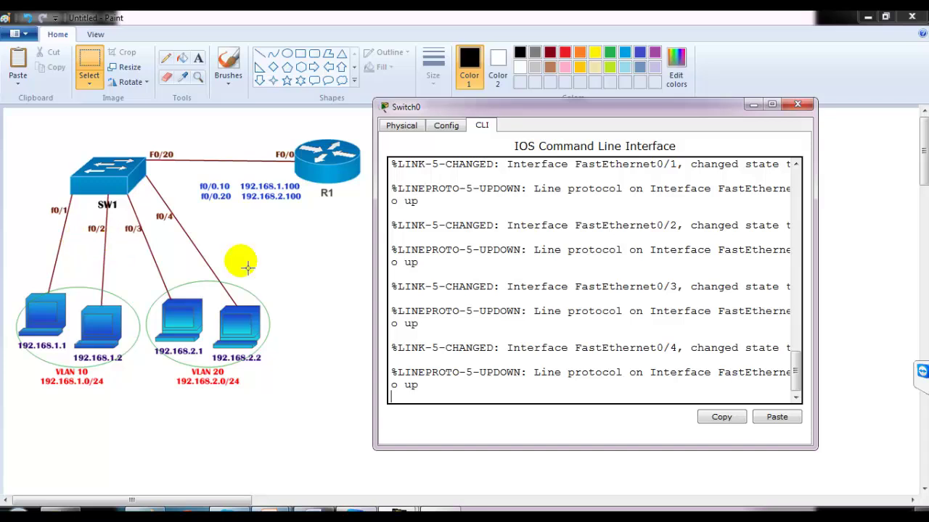
Enter privileged mode on the switch and start global configuration from the terminal.
key("Return")
key("Return")
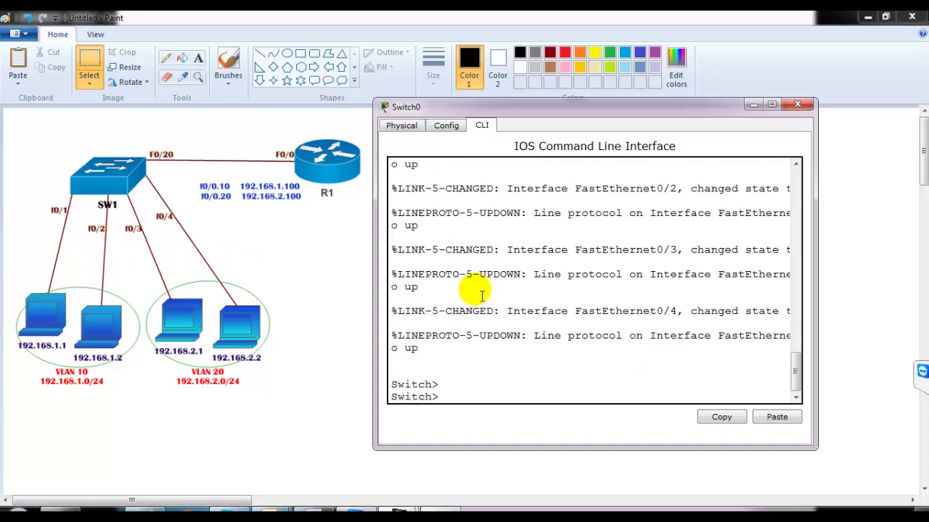
type("en")
key("Tab")
key("Return")
key("Return")
type("conf")
key("Return")
type("t")
key("Return")
Select interface range f0/1 - 2 and set its ports to switchport mode access.
type("int ra")
key("Tab")
type("f0/1 - 2")
key("Return")
type("sw")
key("Tab")
type("m")
key("Tab")
type("ac")
key("Tab")
key("Return")
Assign the selected port range to access VLAN 10 and exit to global configuration mode.
type("sw")
key("Tab")
type("a")
key("Tab")
type("vlan 10")
key("Return")
type("exit")
key("Return")
key("Return")
Select interface range f0/3 - 4 and set its ports to switchport mode access.
type("int")
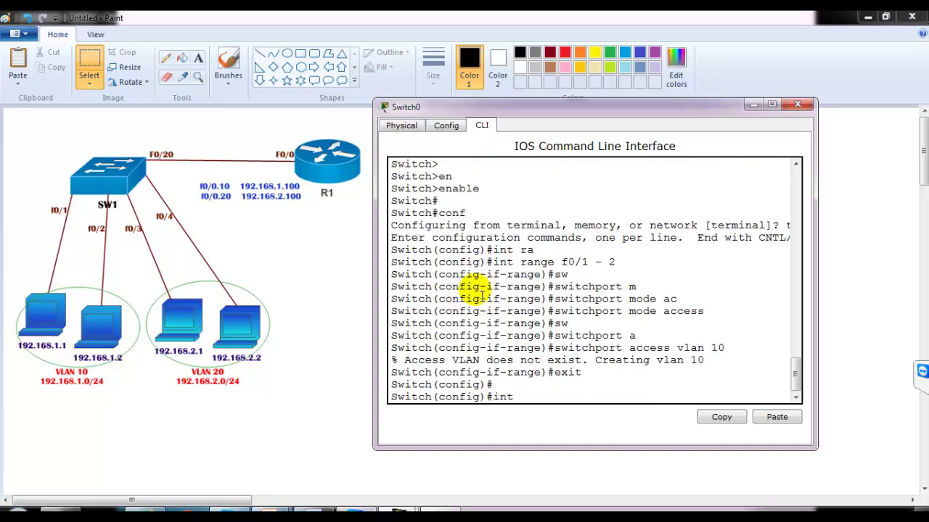
type(" ra")
key("Tab")
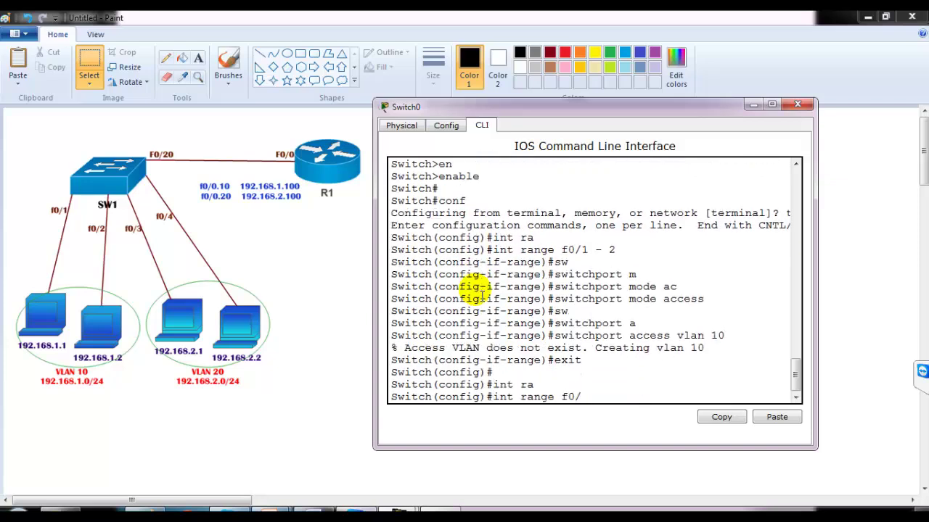
type("f0/3  - 4")
key("Return")
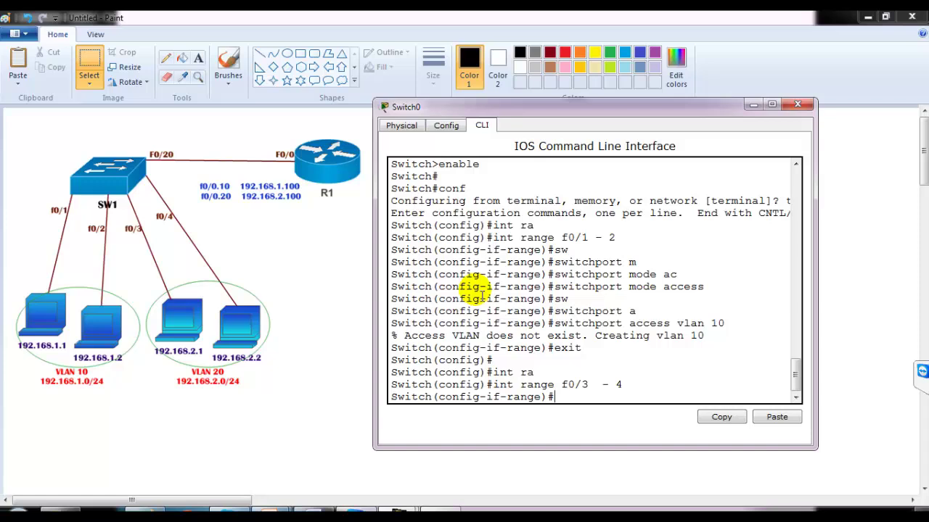
type("sw")
key("Tab")
type("m")
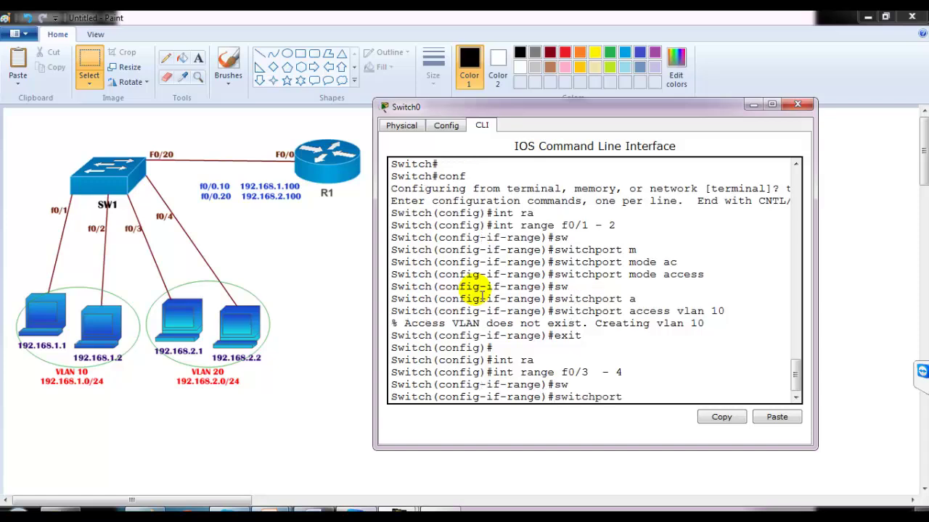
key("Tab")
type("oac")
key("Tab")
key("BackSpace")
type("access")
key("Tab")
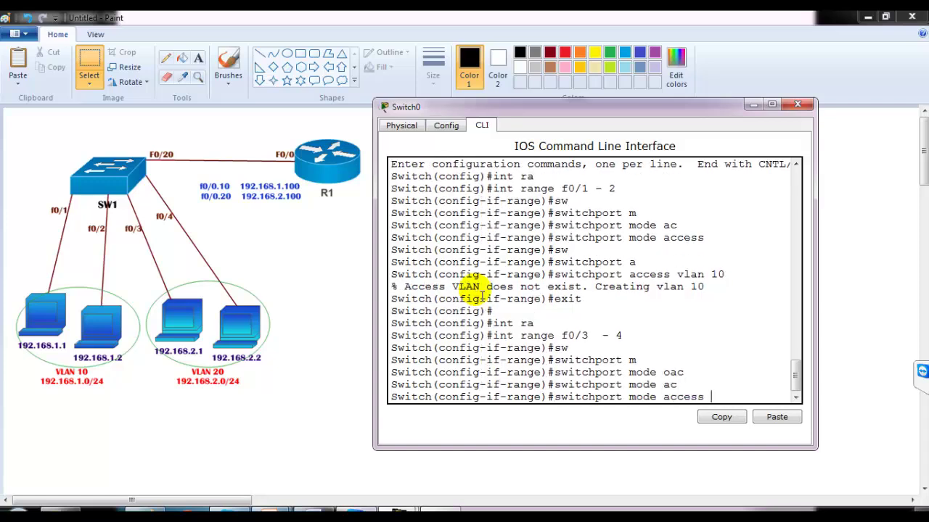
key("Return")
Assign the selected port range to access VLAN 20 and end the configuration session.
type("sw")
key("Tab")
type("a")
key("Tab")
type("vlan 2")
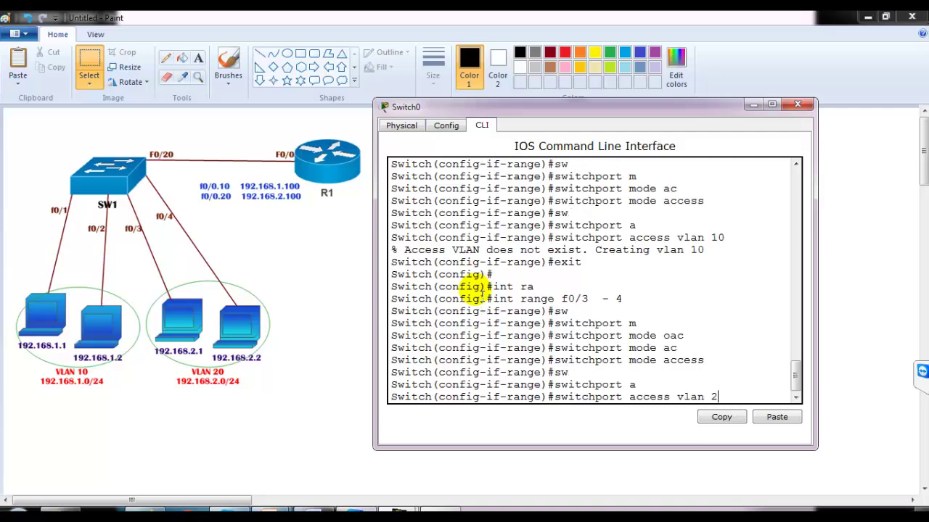
type("0")
key("Return")
key("Return")
type("end")
key("Return")
Display the switch's VLAN table and examine the entries for VLANs 10 and 20.
type("sh ivlan")
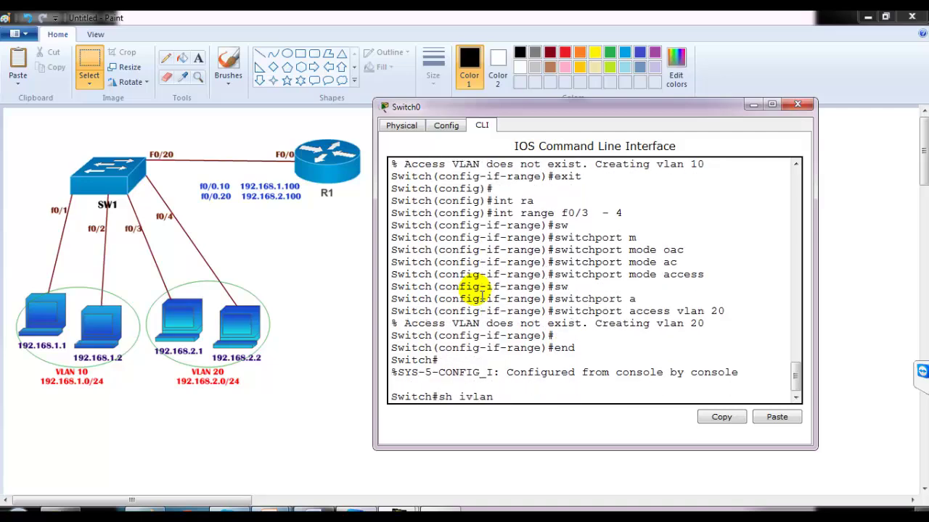
key("Return")
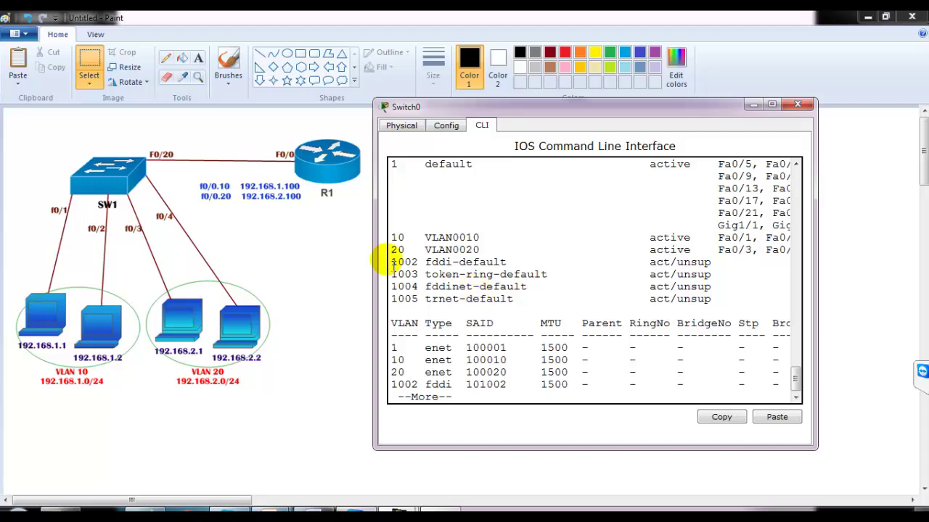
left_click_drag(425, 237, 546, 272)
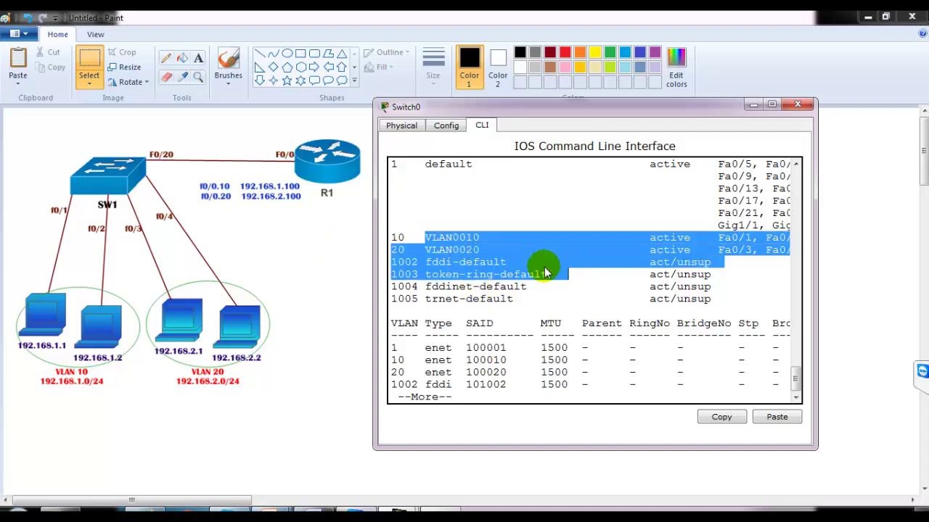
left_click(450, 259)
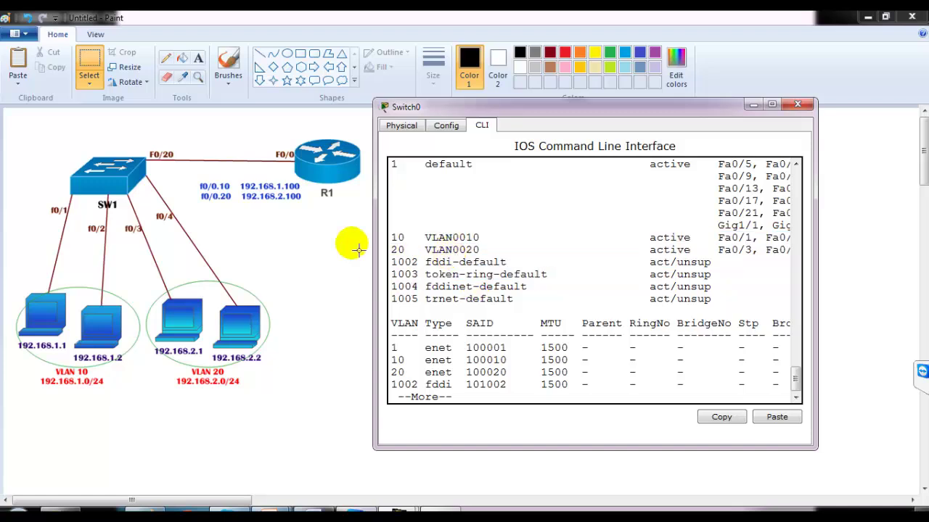
Circle the F0/20 port label beside SW1 in the Paint diagram with a black brush.
left_click(330, 234)
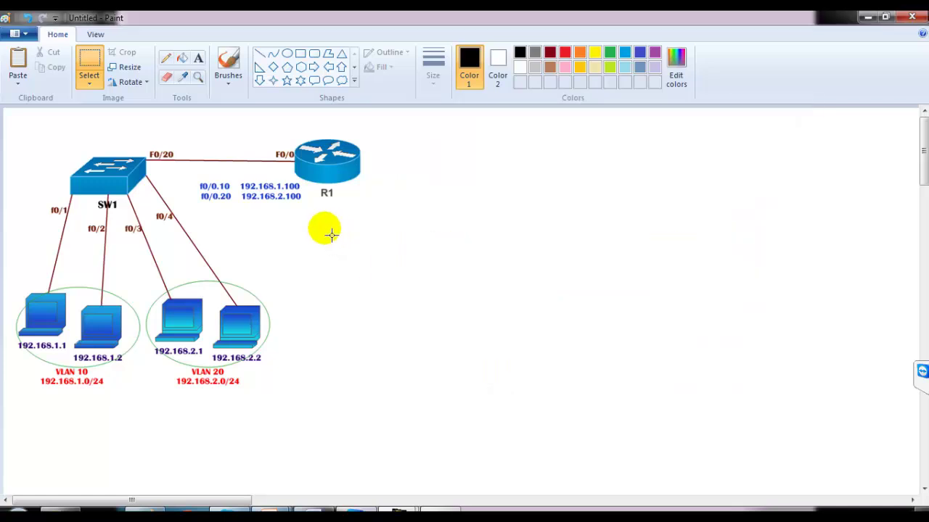
left_click(227, 64)
mouse_move(181, 138)
left_mouse_down()
mouse_move(151, 139)
mouse_move(144, 153)
mouse_move(176, 170)
mouse_move(188, 140)
mouse_move(158, 141)
left_mouse_up()
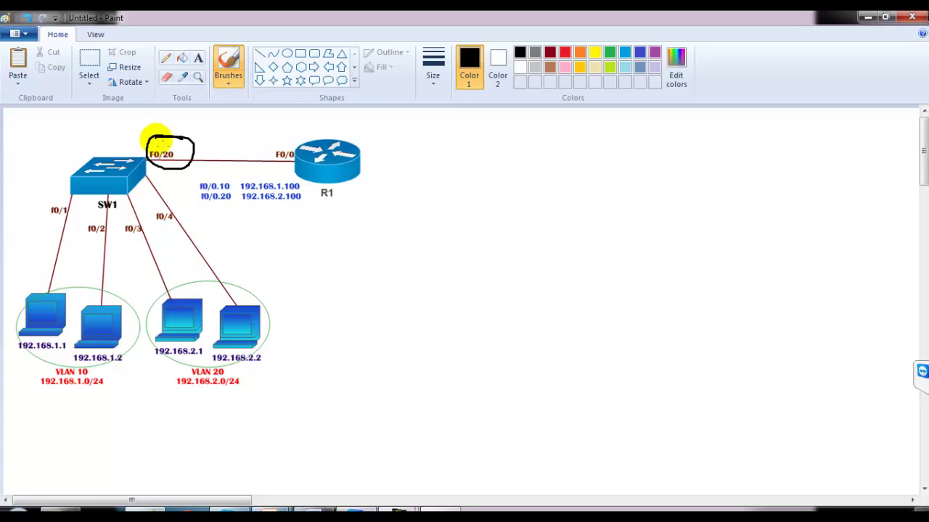
Switch to the Switch0 command line, select interface f0/20 in configuration mode and set it to switchport mode trunk.
key("alt+Tab")
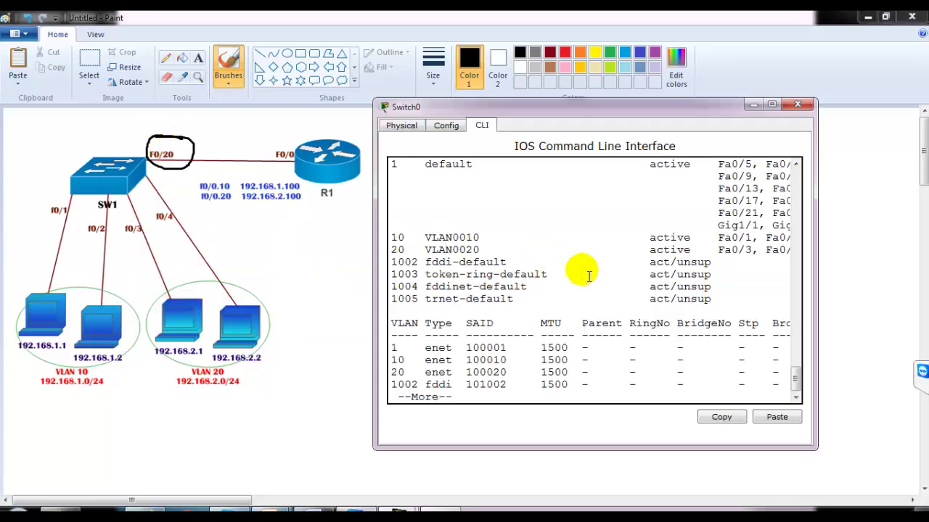
scroll(587, 276, "down", 1)
type("conf t")
key("Return")
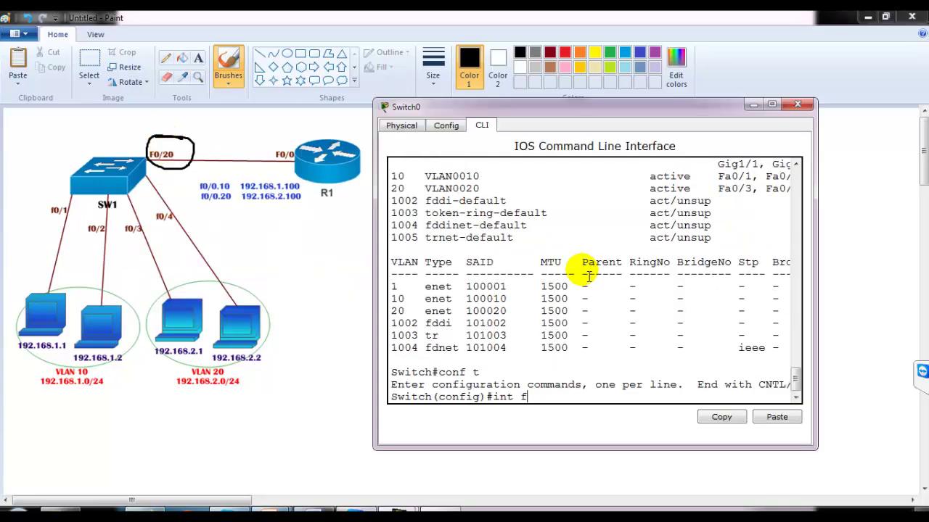
key("Return")
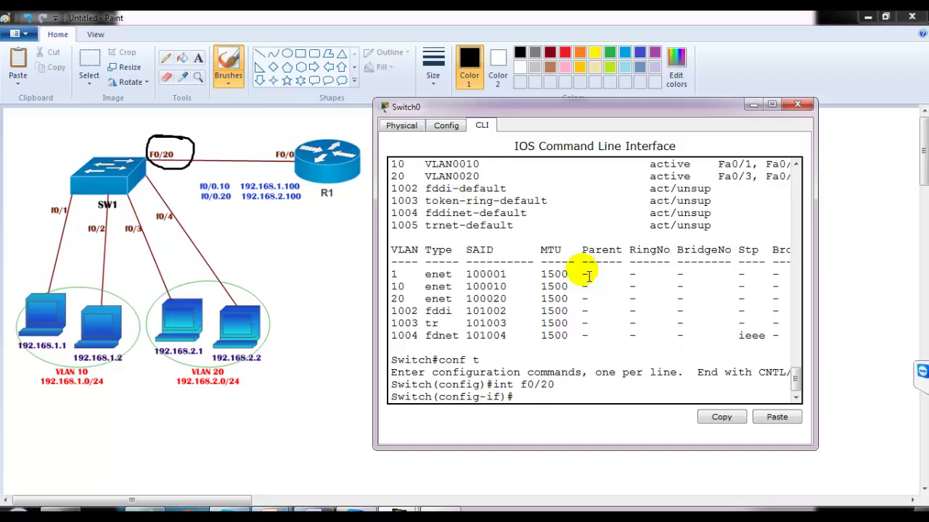
key("Tab")
type("mo")
key("Tab")
type("t")
key("Tab")
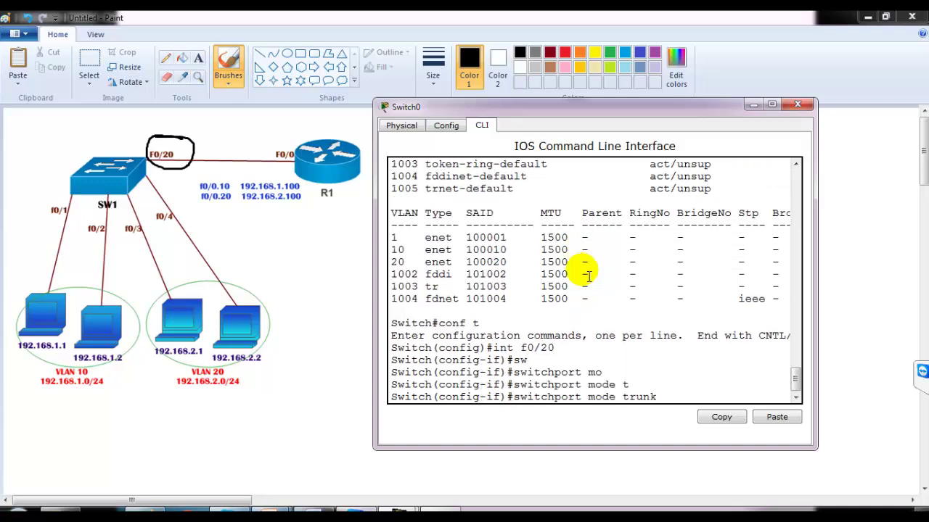
key("Return")
type("switchport t")
key("Tab")
type("t")
key("Tab")
type("e")
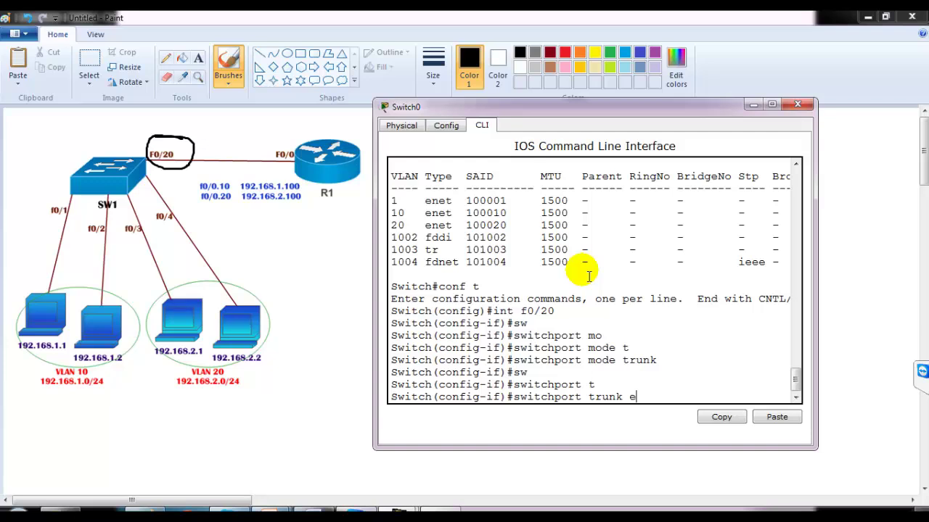
key("Tab")
key("BackSpace")
key("BackSpace")
key("BackSpace")
key("BackSpace")
key("BackSpace")
key("BackSpace")
key("BackSpace")
key("BackSpace")
key("BackSpace")
key("BackSpace")
key("BackSpace")
key("BackSpace")
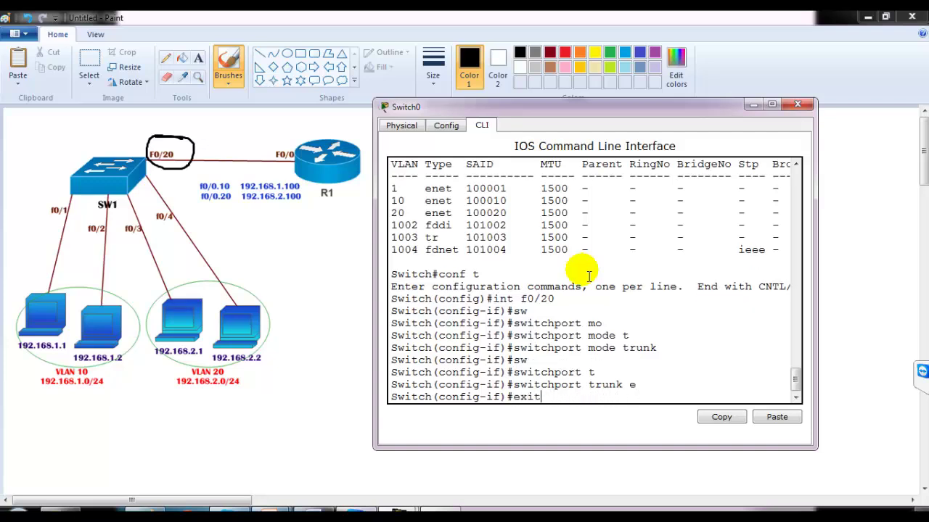
Exit the f0/20 interface configuration and end the switch's configuration session.
type("exit")
key("Return")
key("Return")
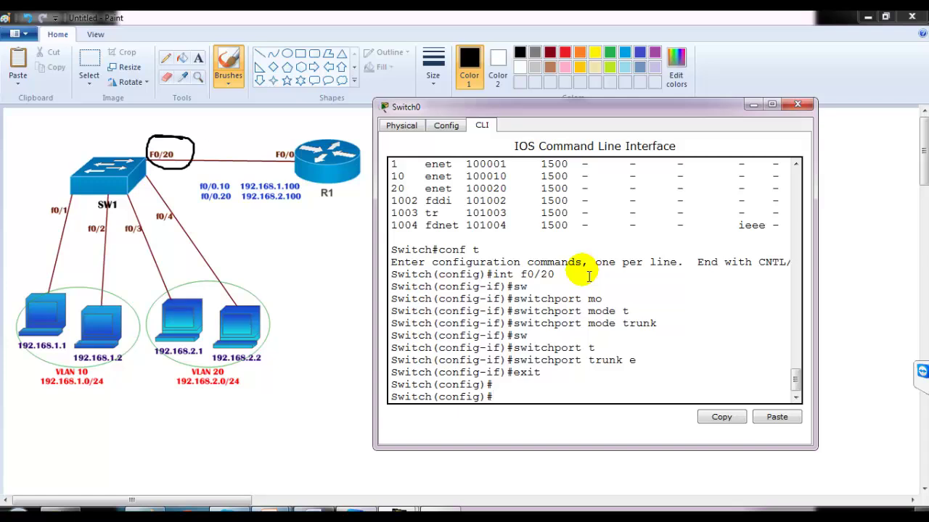
key("Return")
type("end")
key("Return")
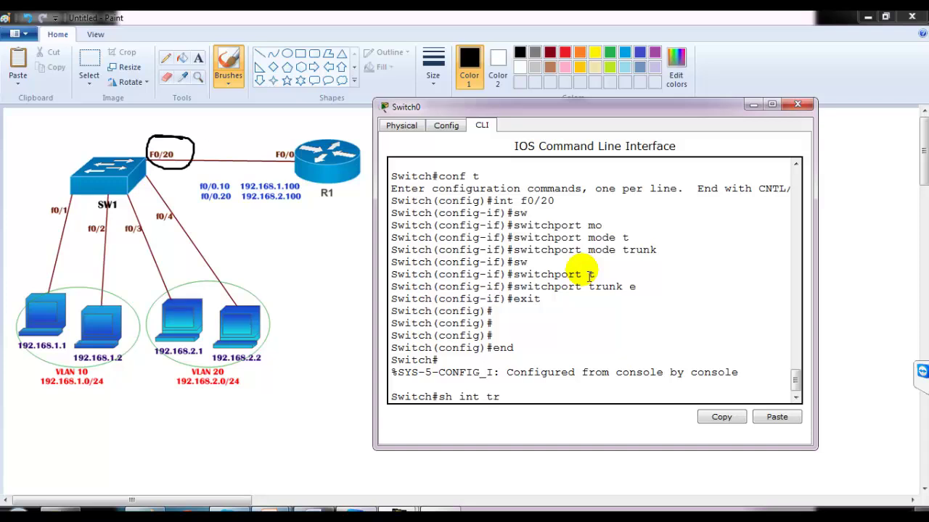
Run the sh int trunk command on the switch to check its trunk interfaces.
type("sh int tr")
key("Tab")
key("Return")
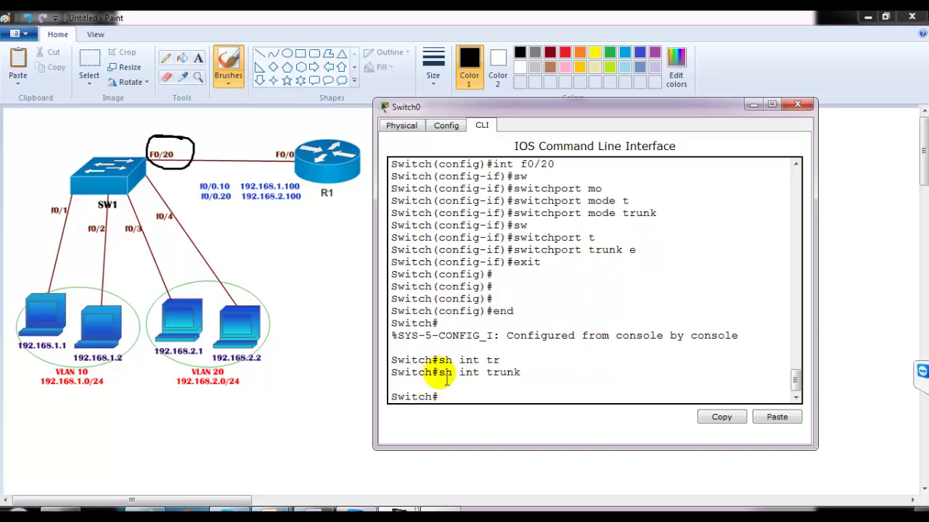
left_click_drag(433, 372, 537, 372)
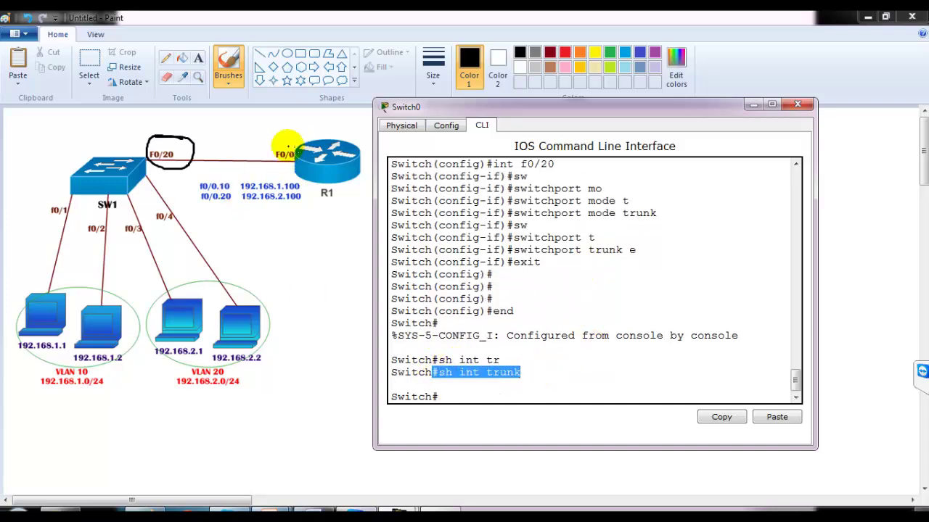
Cross out the F0/0 port label beside R1 in the Paint diagram with the black brush.
left_click(280, 141)
left_click_drag(278, 138, 294, 161)
left_click_drag(299, 137, 263, 162)
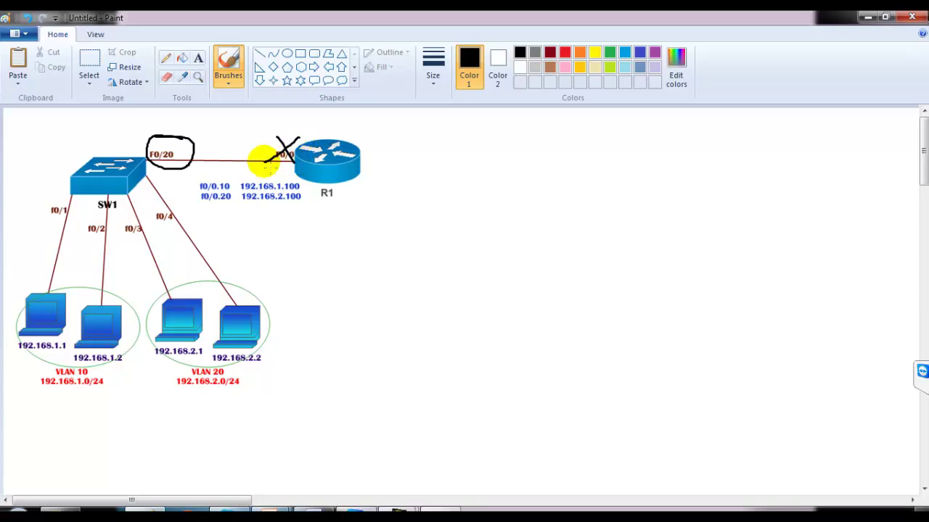
Undo the black brush marks on the F0/0 and F0/20 port labels in the Paint diagram.
key("ctrl+z")
key("ctrl+z")
key("ctrl+z")
key("alt+Tab")
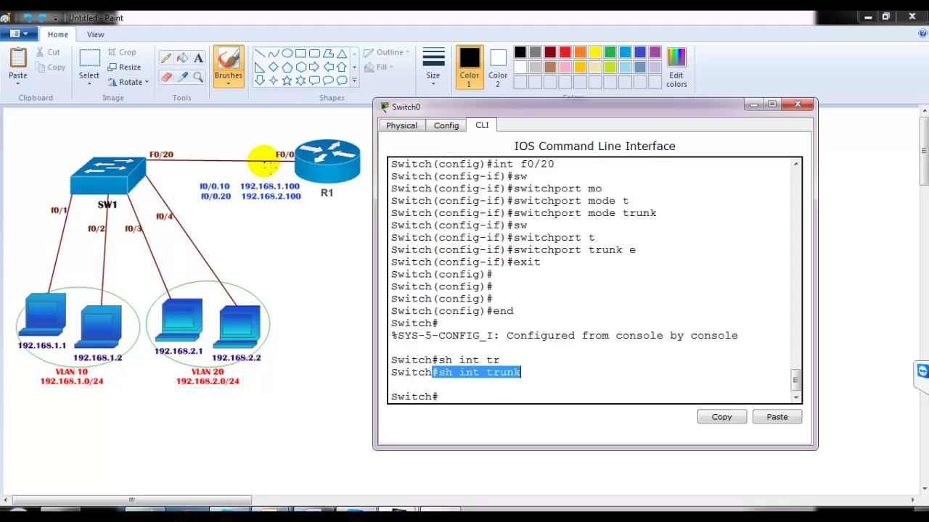
key("alt+Tab")
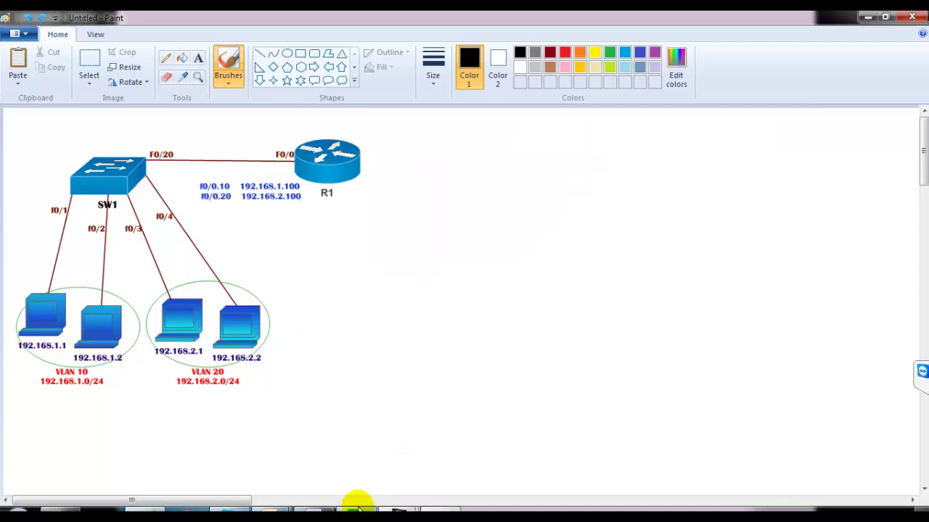
Open Router0's command line from the Packet Tracer workspace and place its window beside the Paint diagram.
left_click(379, 509)
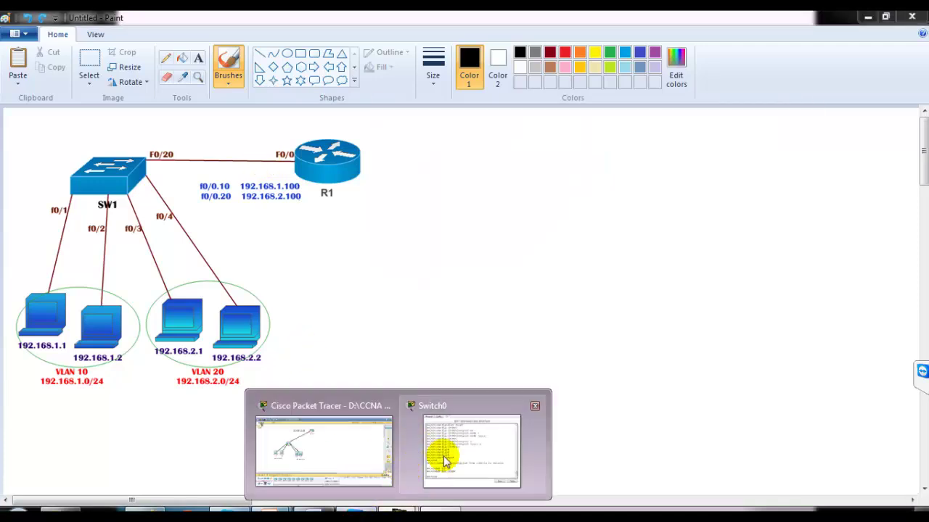
left_click(326, 435)
left_click(380, 129)
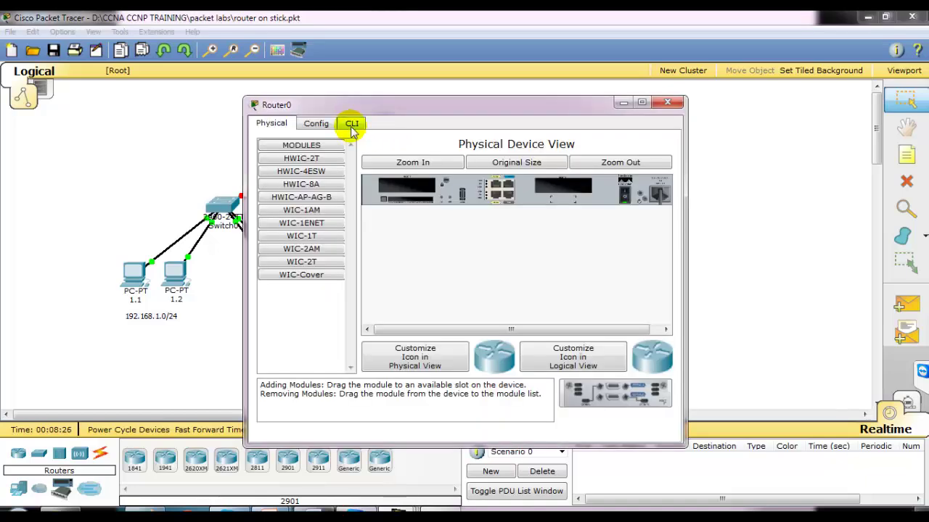
left_click(353, 125)
left_click_drag(373, 108, 516, 113)
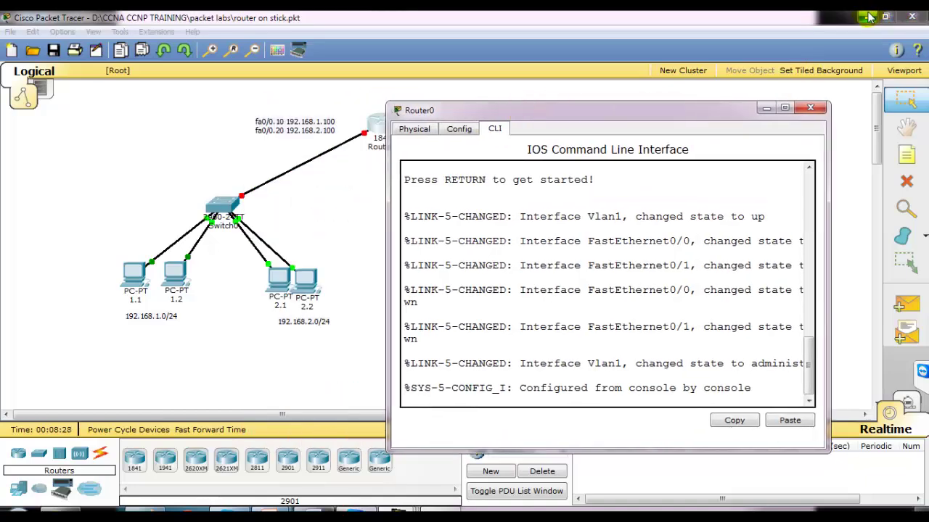
left_click(868, 16)
Start the router's console session and enter privileged mode with the enable command.
key("Return")
key("Return")
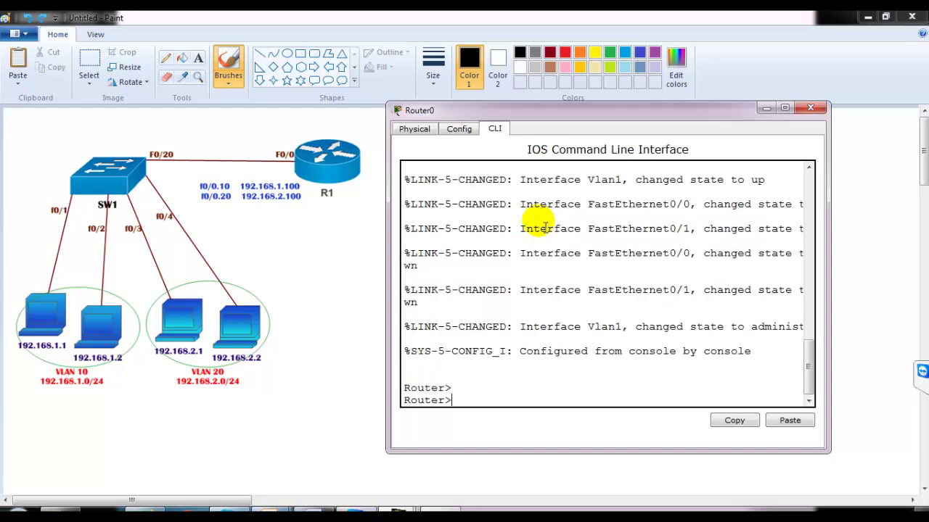
type("en")
key("Tab")
key("Return")
key("Return")
Display the router's brief IP interface list and examine the FastEthernet0/0 entry.
type("sh ip int")
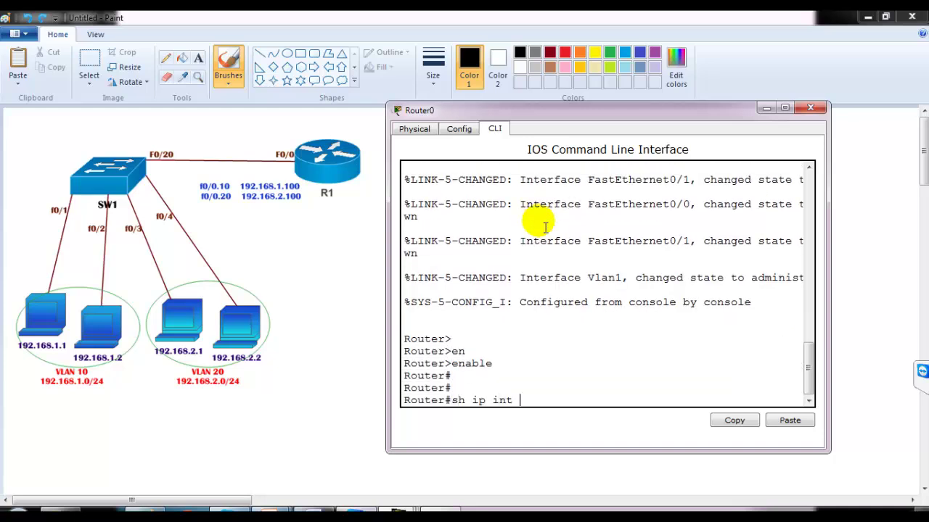
type(" br")
key("Tab")
key("Return")
left_click_drag(485, 339, 628, 351)
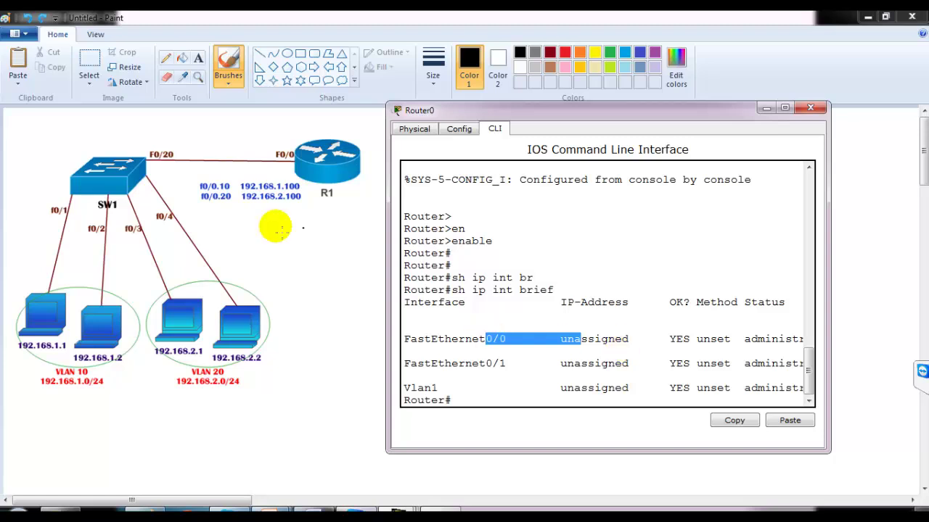
Enter the router's configuration mode, select interface f0/0 and apply the shutdown command to it.
left_click(572, 333)
key("Return")
type("conf")
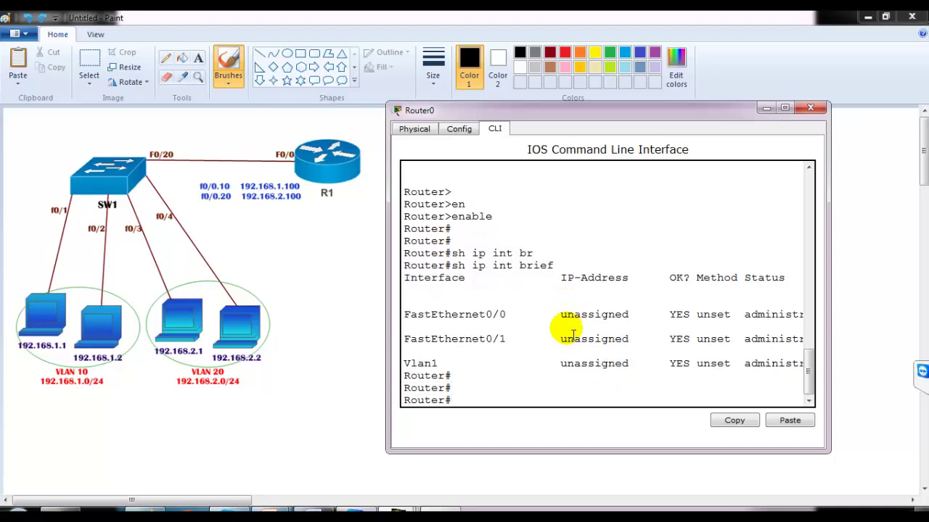
type(" t")
key("Return")
key("Return")
type("int f0/0")
key("Return")
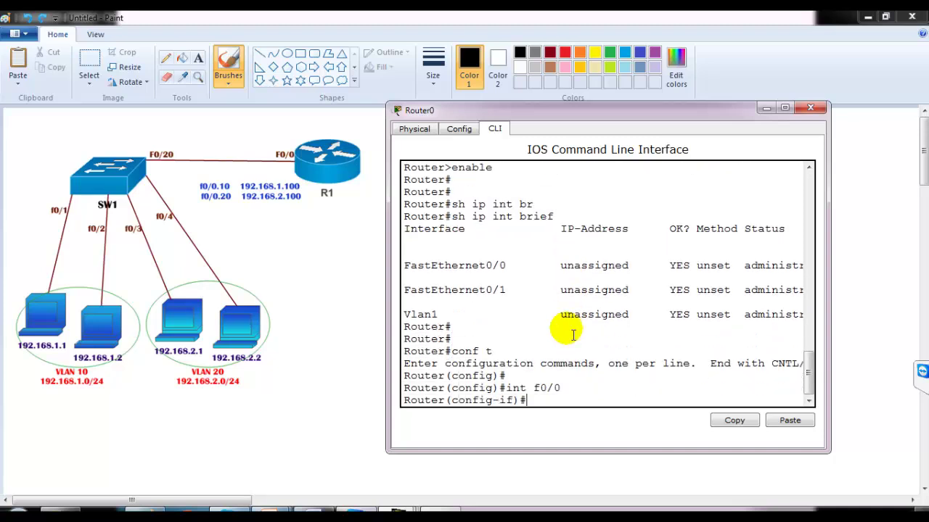
type("sh")
key("Tab")
key("Return")
key("Return")
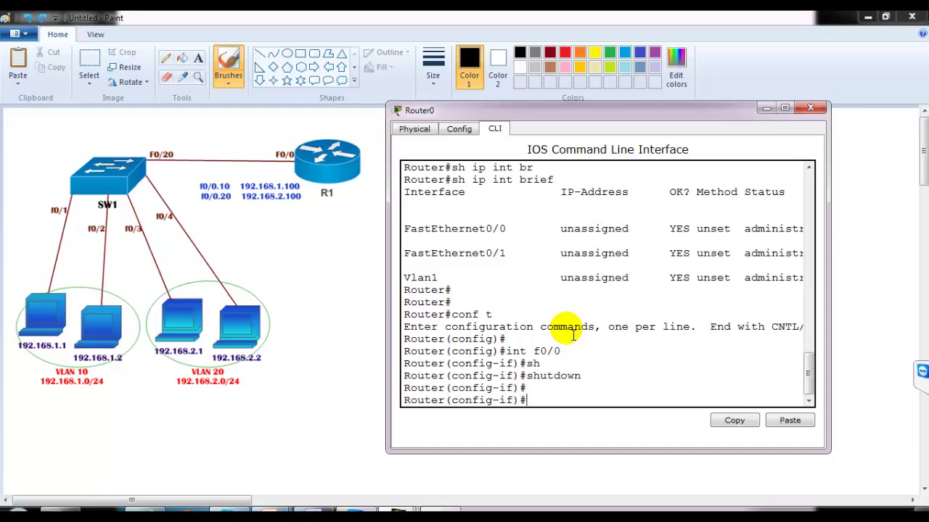
Apply no ip address to interface f0/0 and exit to global configuration mode.
type("no ipa d")
key("Tab")
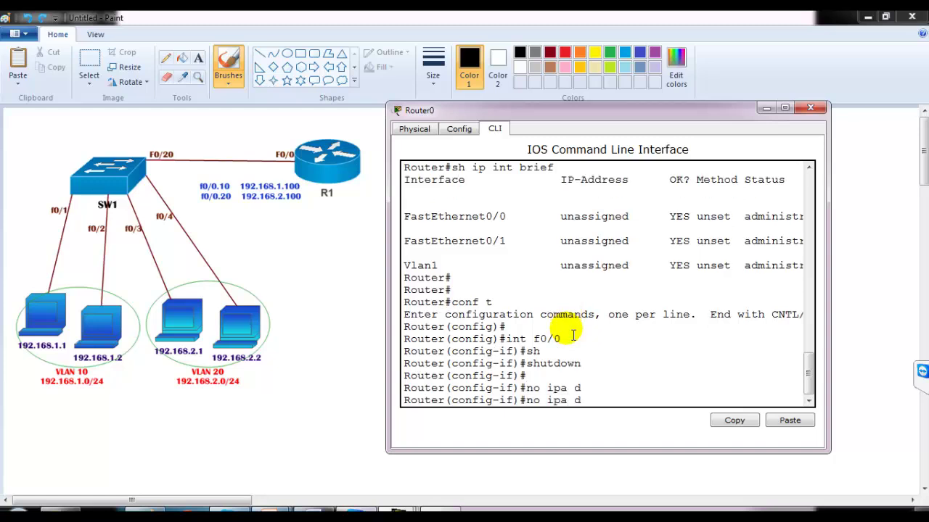
type("d")
key("Tab")
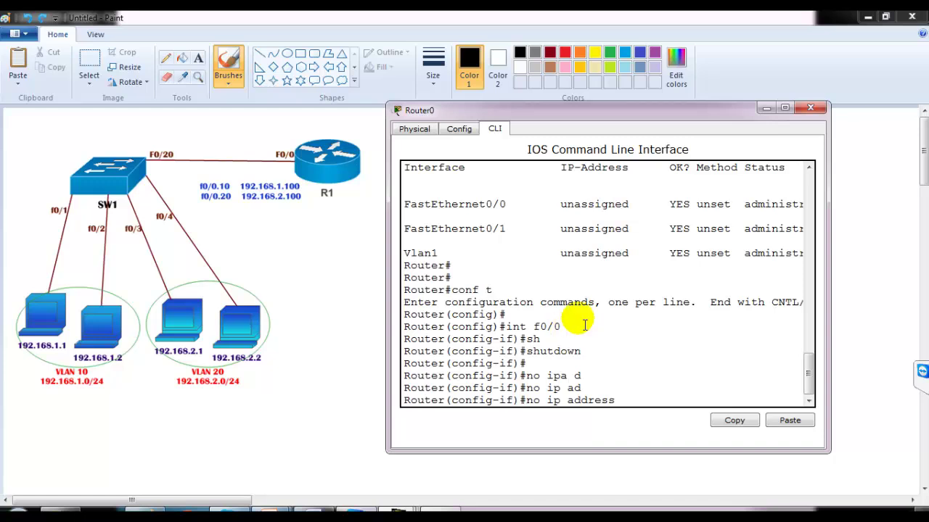
left_click_drag(507, 206, 654, 211)
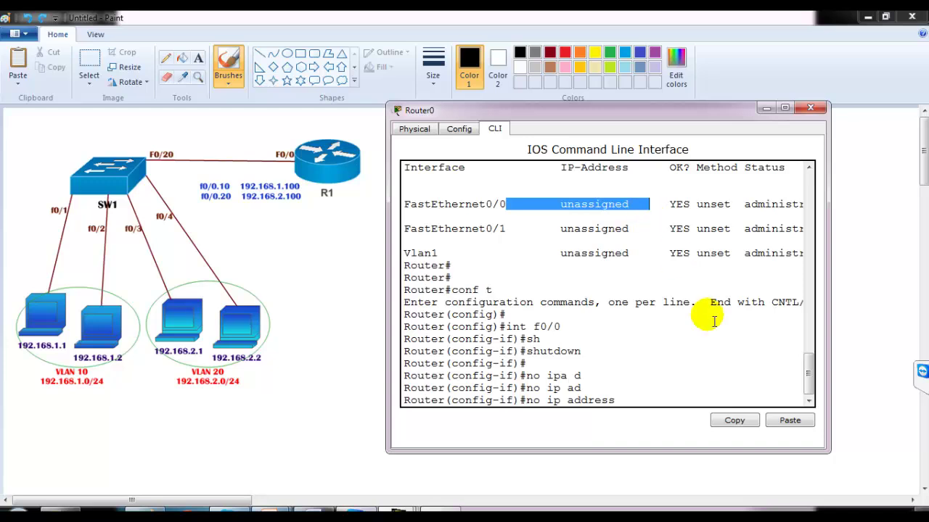
key("Return")
key("Return")
type("exit")
key("Return")
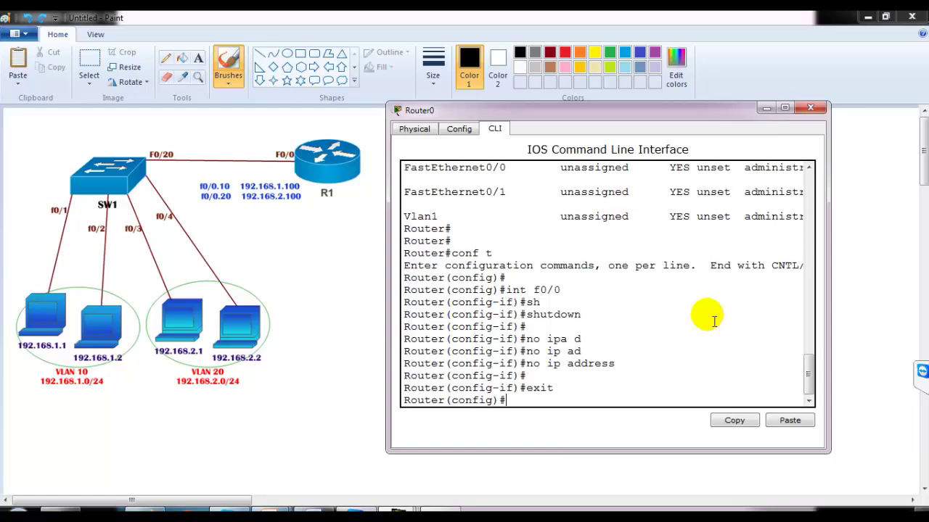
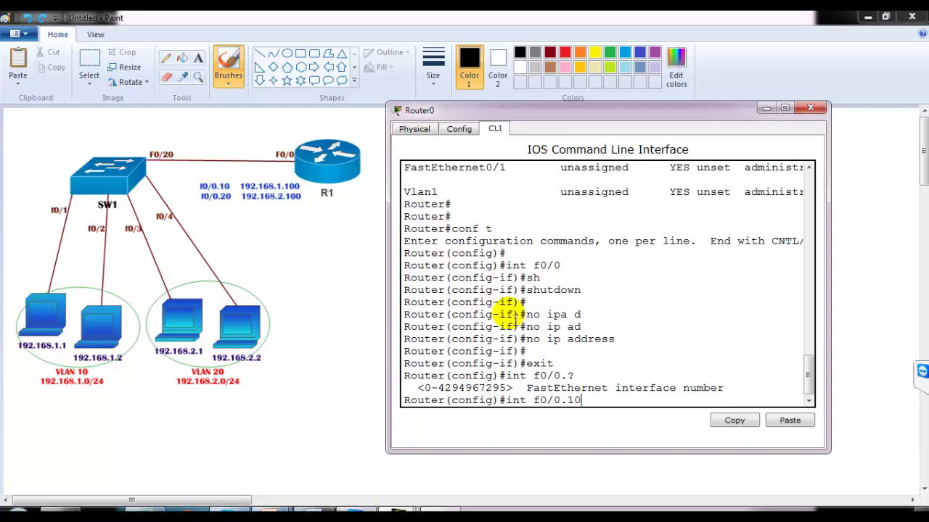
Create sub-interface f0/0.10 and try to assign it IP address 192.168.1.100 with mask 255.255.255.0.
key("Return")
key("Return")
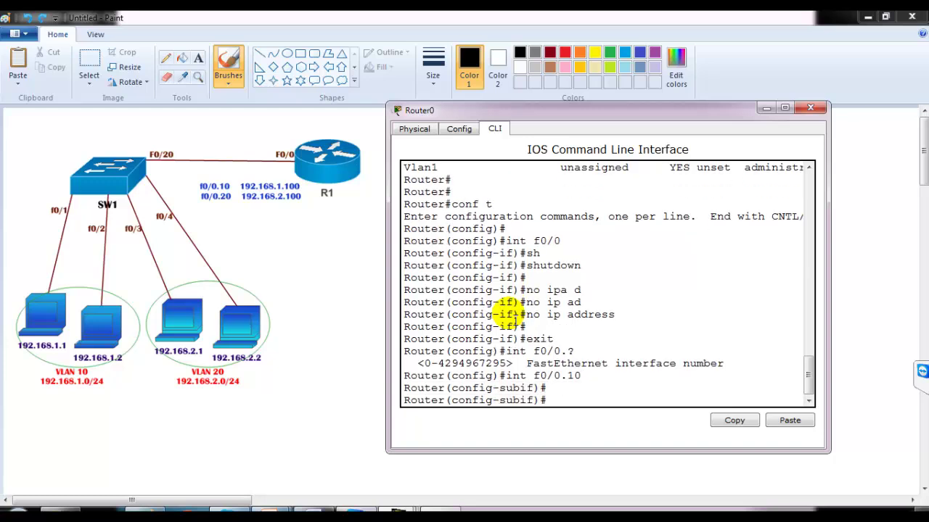
type("ip ad")
key("Tab")
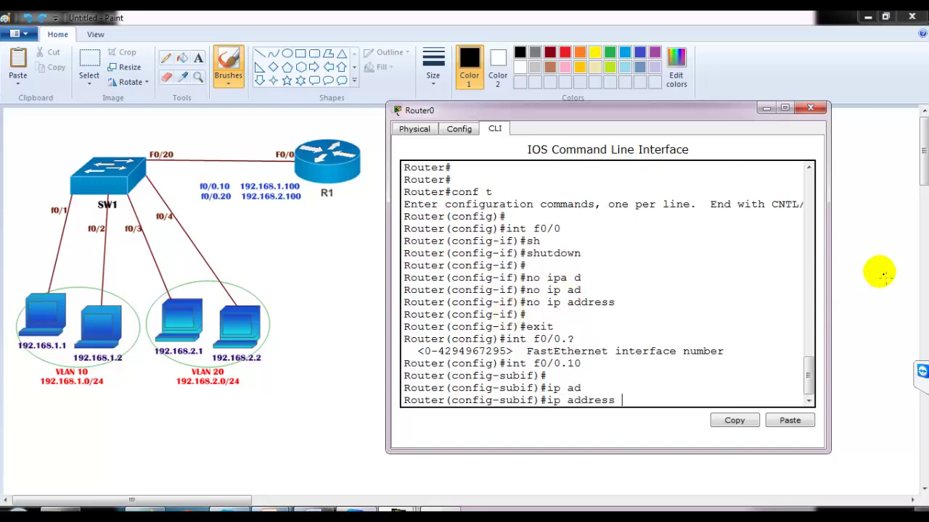
left_click_drag(830, 267, 898, 272)
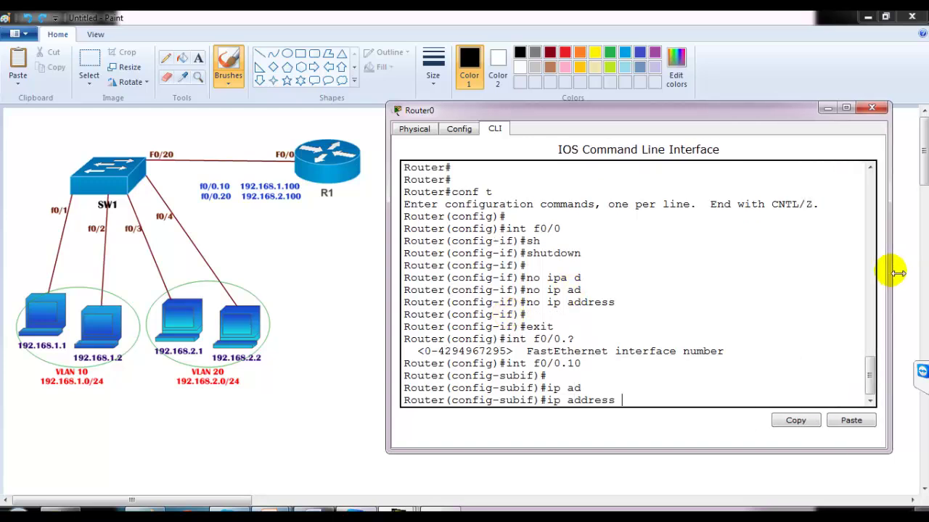
type("192.168.1.100 255.255")
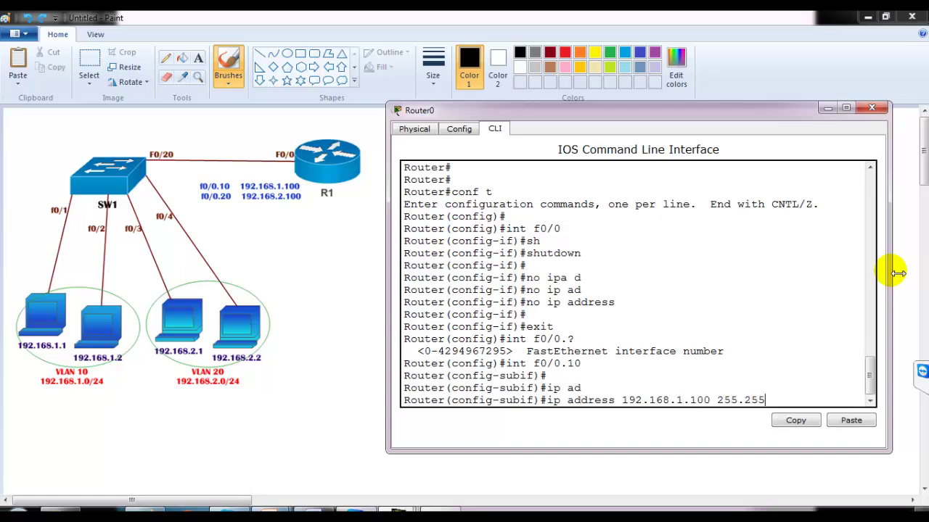
type(".255.0")
key("Return")
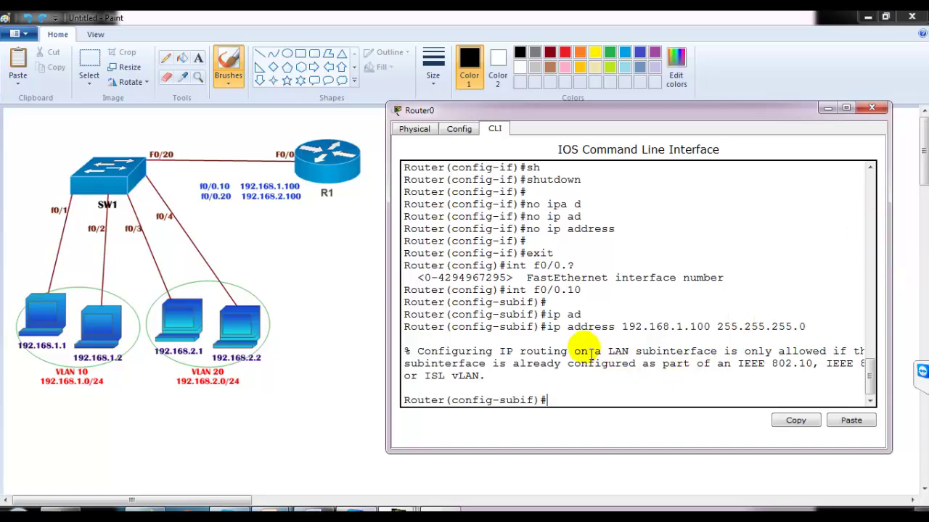
Widen the Router0 window on both sides to read the full response to the IP address command.
left_click_drag(555, 326, 786, 327)
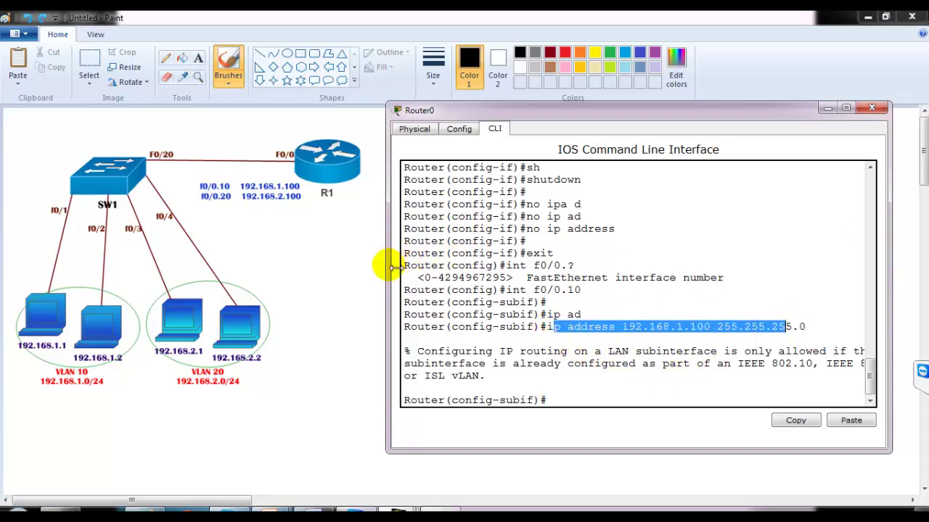
left_click_drag(392, 268, 371, 267)
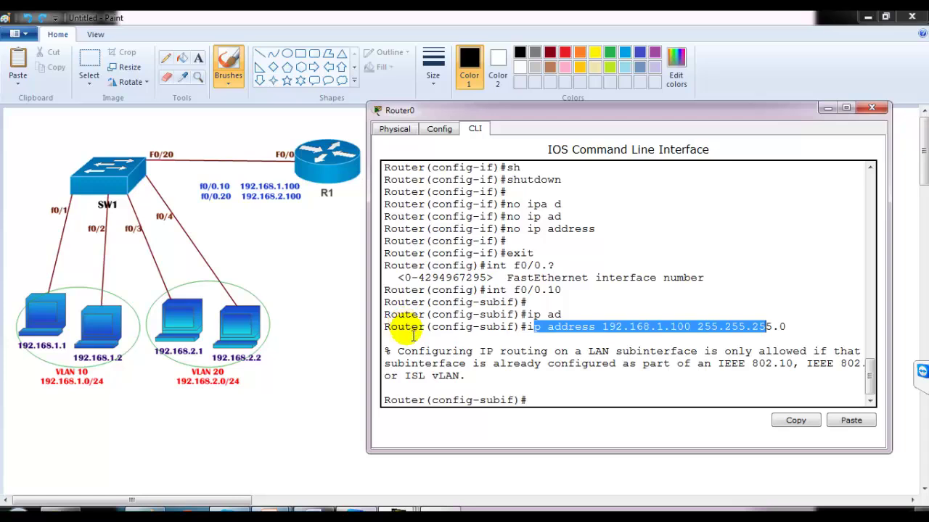
left_click_drag(897, 294, 928, 293)
left_click(460, 348)
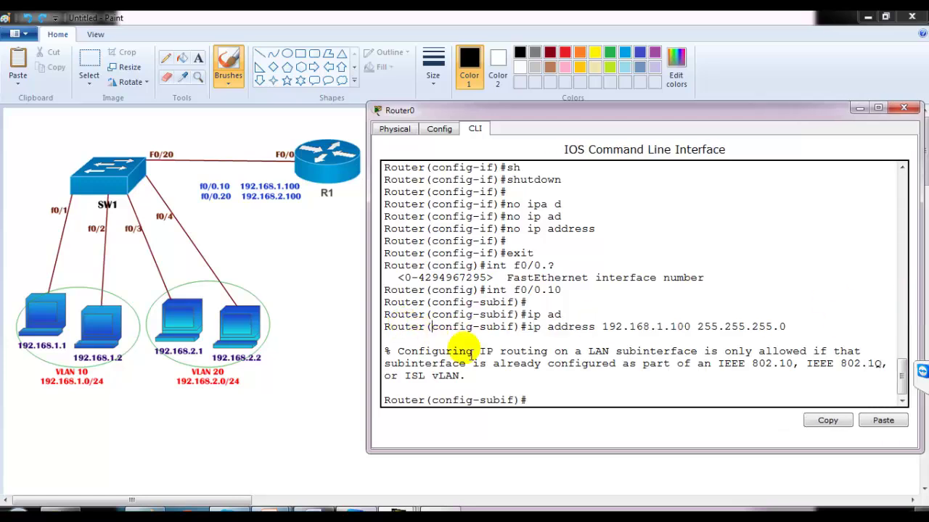
Check the IEEE encapsulation requirement in the response and try encapsulation dot1Q on sub-interface f0/0.10 without a VLAN ID.
left_click_drag(479, 351, 613, 353)
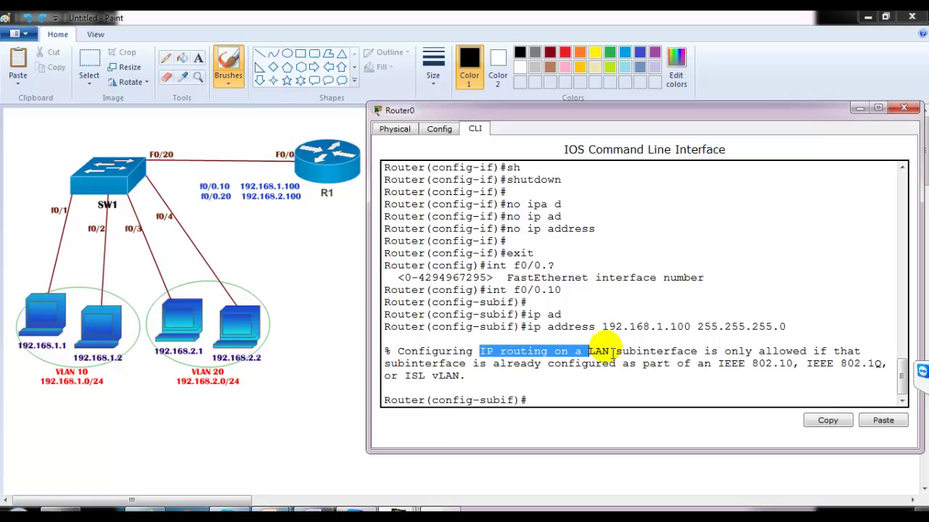
left_click(791, 372)
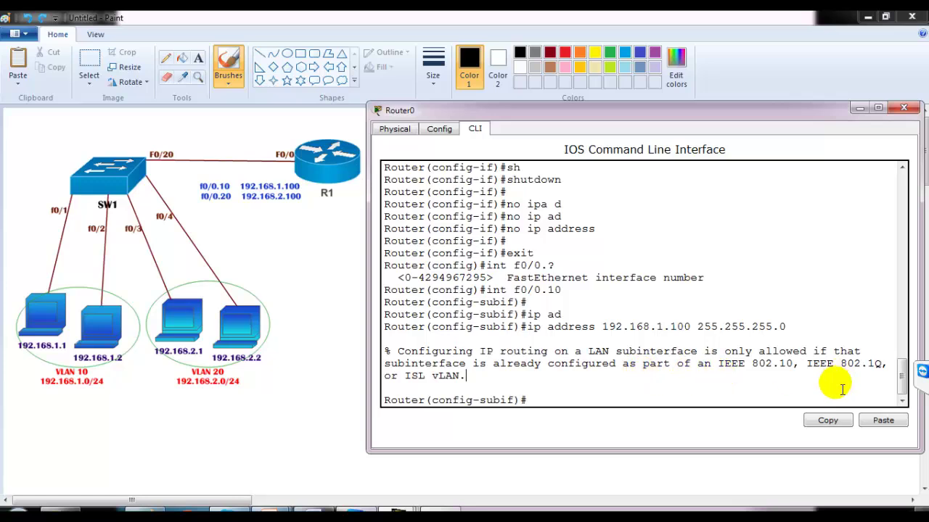
left_click_drag(726, 366, 806, 372)
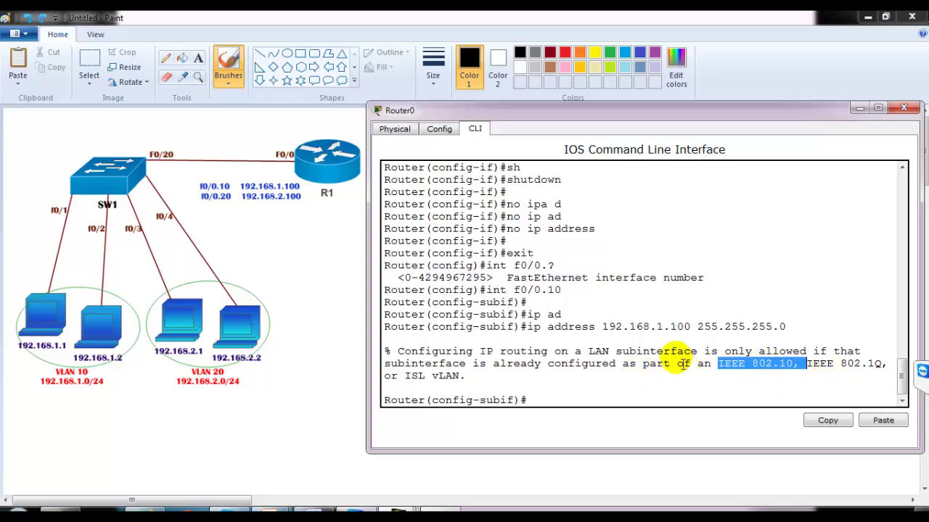
key("Return")
key("Return")
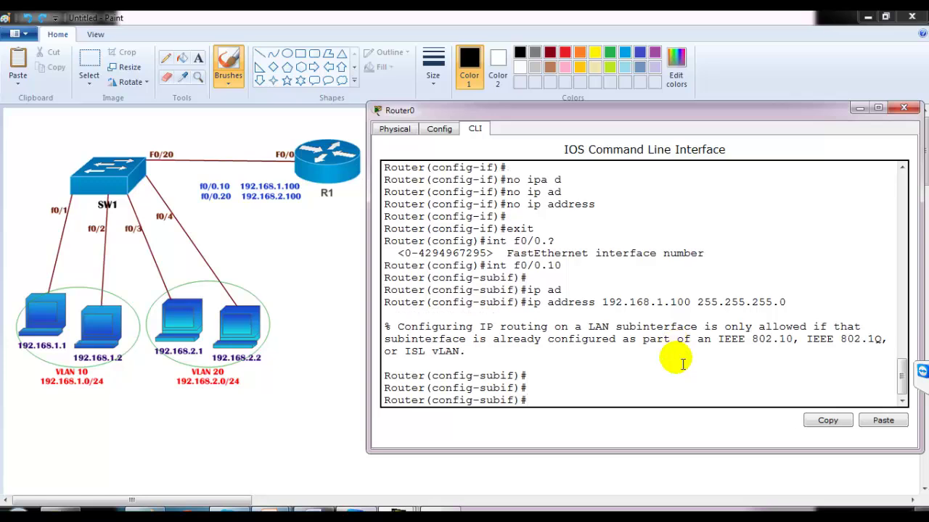
type("en")
key("Tab")
type("d")
key("Tab")
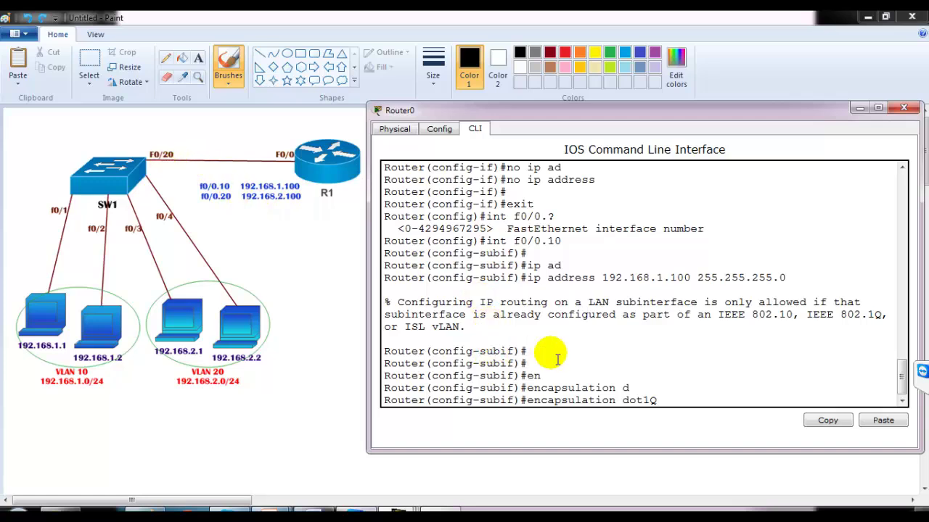
left_click_drag(540, 400, 664, 411)
left_click(651, 400)
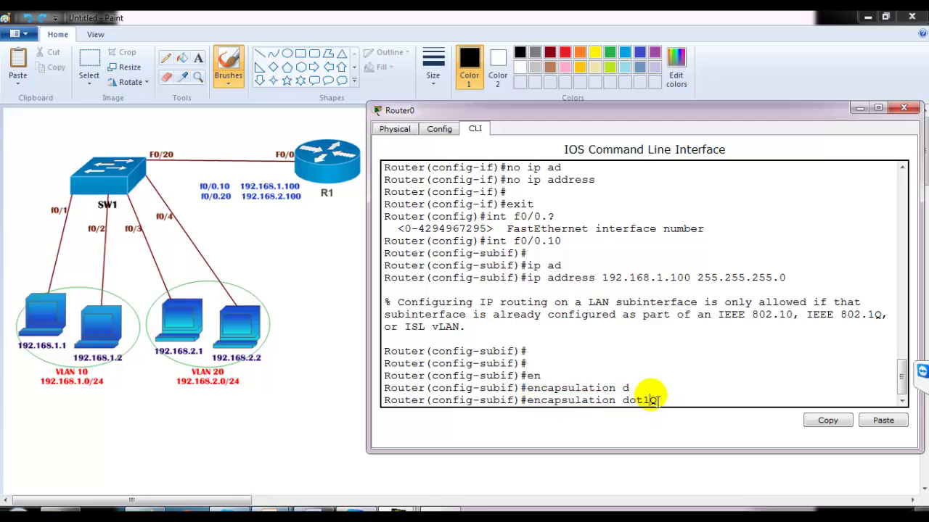
key("Return")
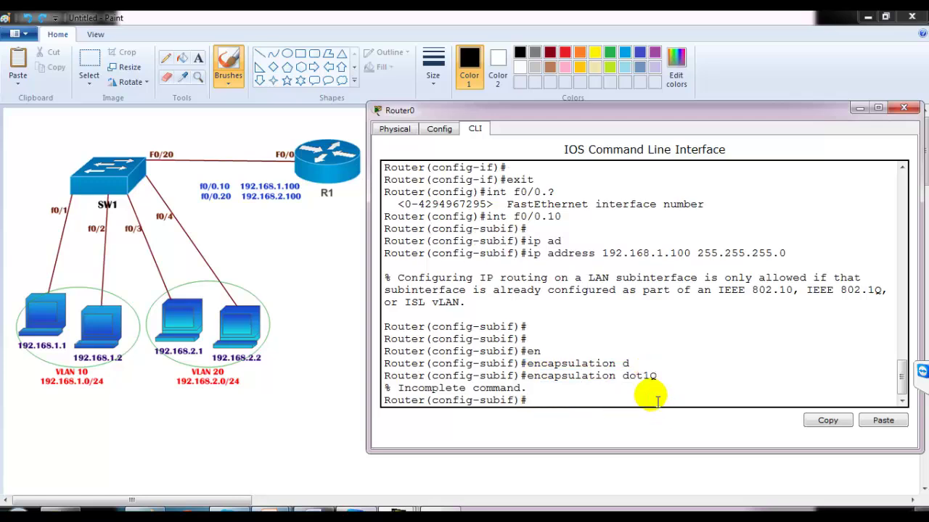
Query the help for the encapsulation dot1Q command's argument and compare it with the number of sub-interface f0/0.10.
key("Return")
key("Return")
key("Up")
type("?")
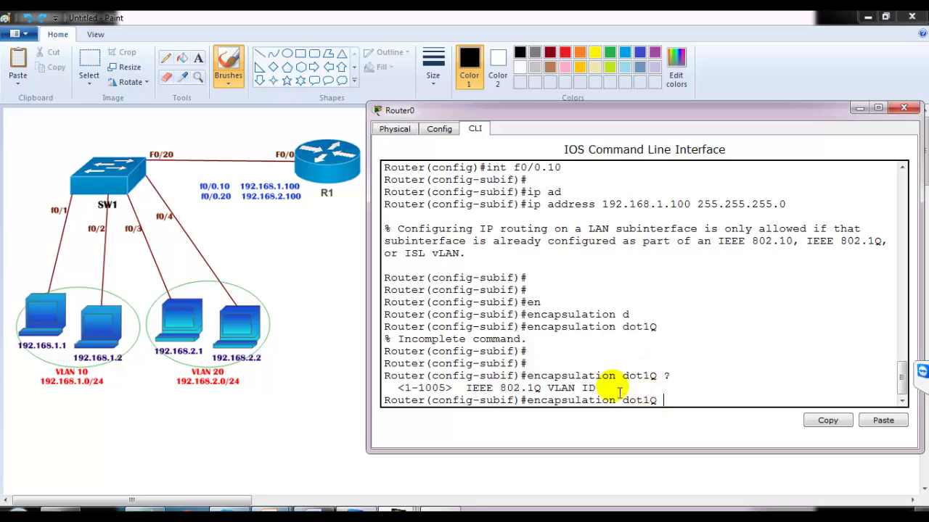
left_click_drag(411, 389, 499, 389)
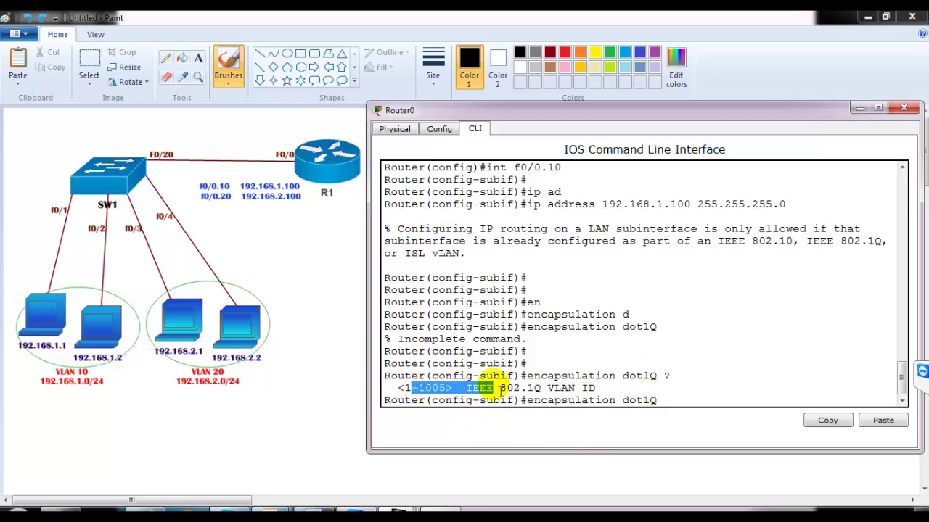
scroll(531, 300, "up", 1)
left_click_drag(514, 208, 588, 214)
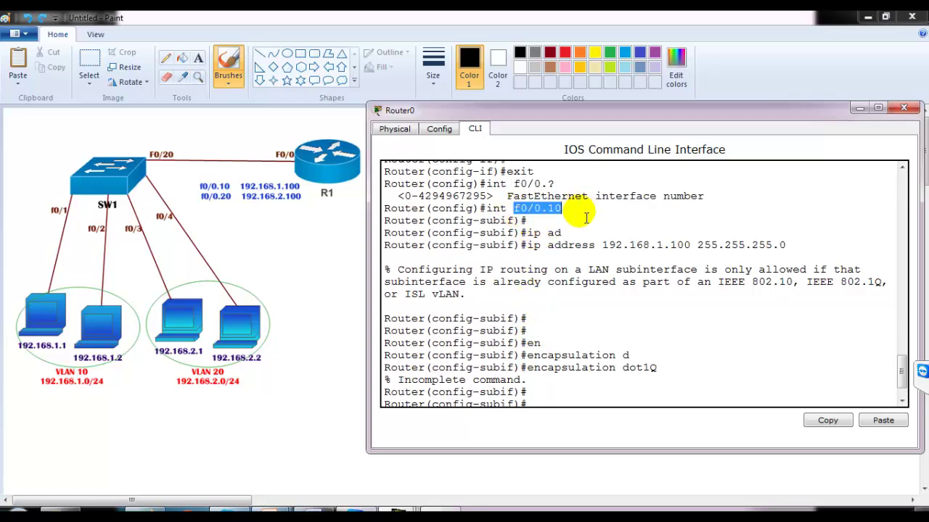
scroll(588, 225, "down", 1)
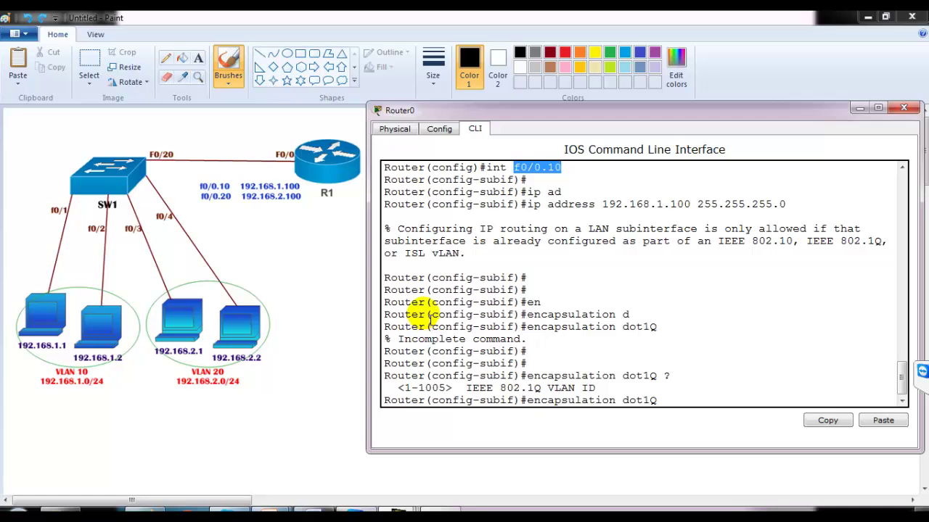
Set the encapsulation of sub-interface f0/0.10 to dot1Q with VLAN ID 10.
type("10")
left_click_drag(521, 168, 596, 178)
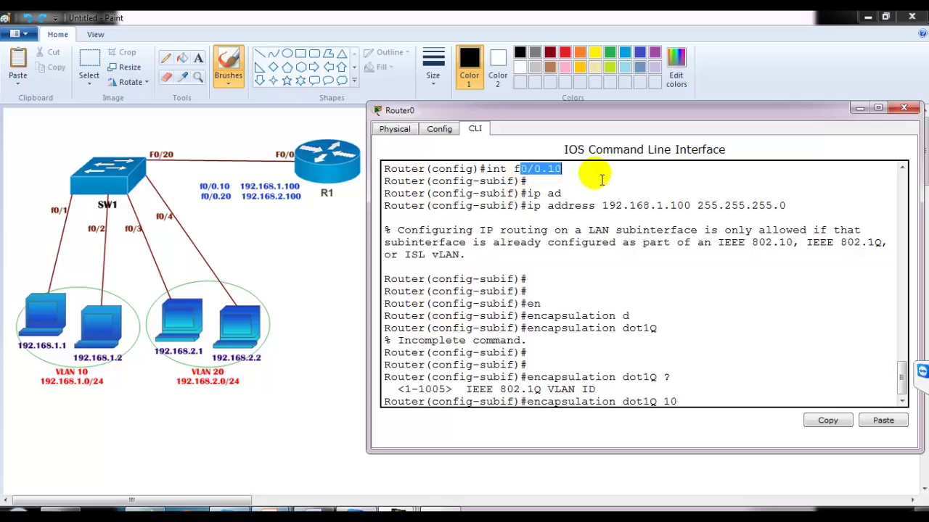
left_click_drag(657, 400, 700, 407)
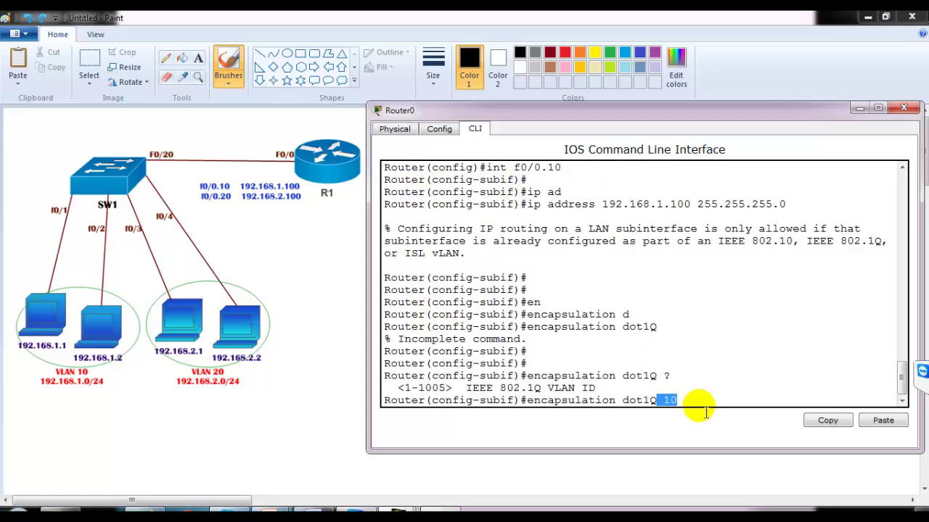
left_click(669, 400)
left_click_drag(630, 400, 684, 401)
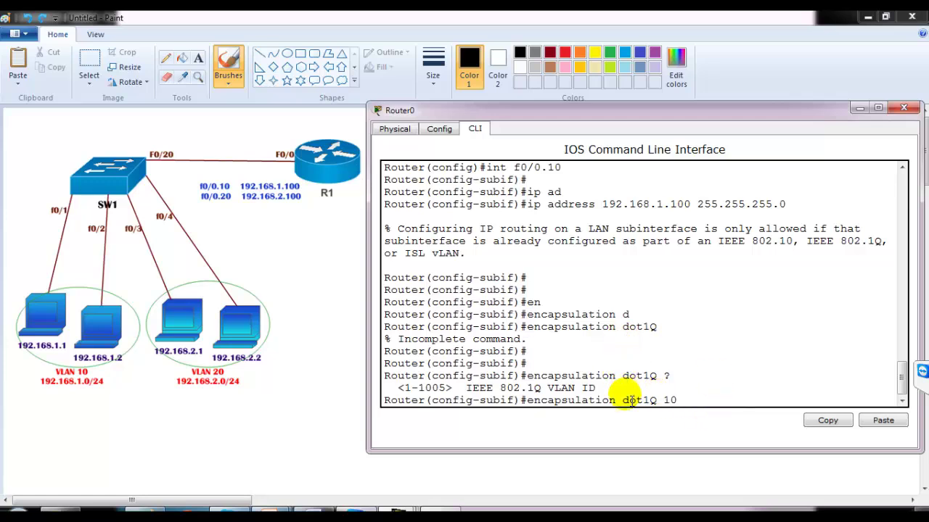
left_click_drag(622, 401, 704, 409)
key("Return")
key("Return")
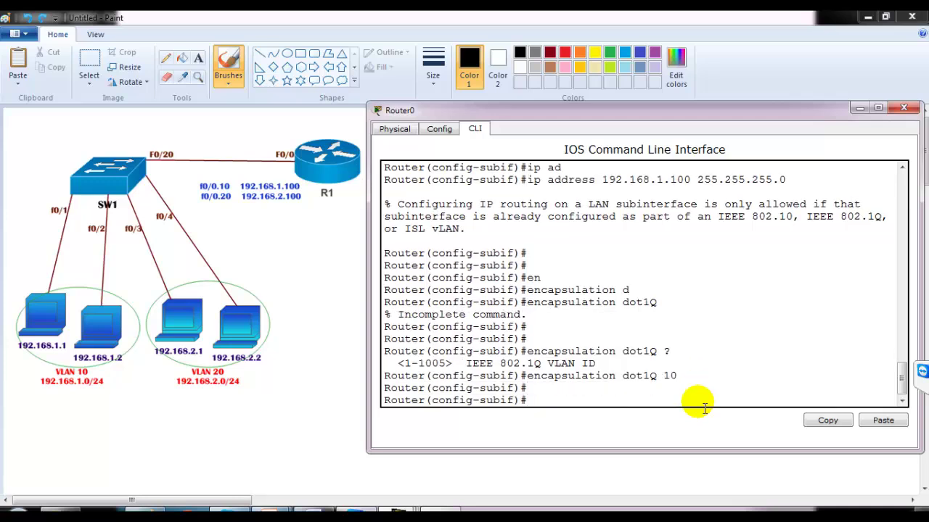
Assign IP address 192.168.1.100 with mask 255.255.255.0 to sub-interface f0/0.10.
key("Up")
key("Up")
key("Up")
key("Up")
key("Up")
key("Return")
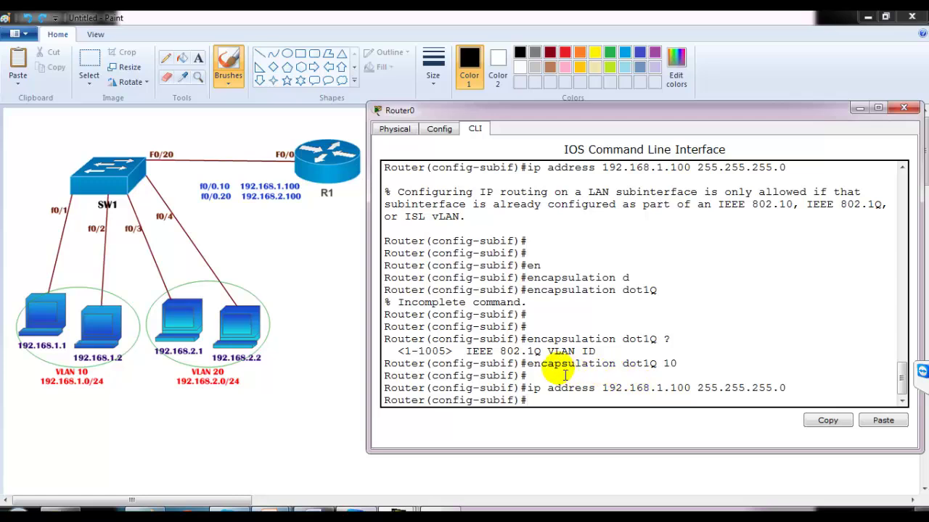
Review the dot1Q encapsulation command, comparing its VLAN ID with VLAN 10 in the diagram and the sub-interface number f0/0.10.
left_click_drag(528, 363, 690, 375)
left_click(657, 365)
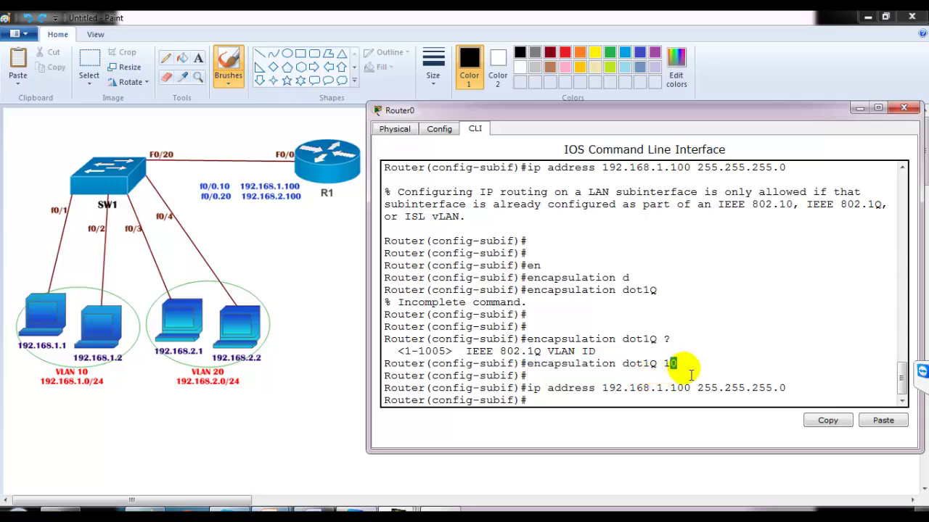
double_click(669, 364)
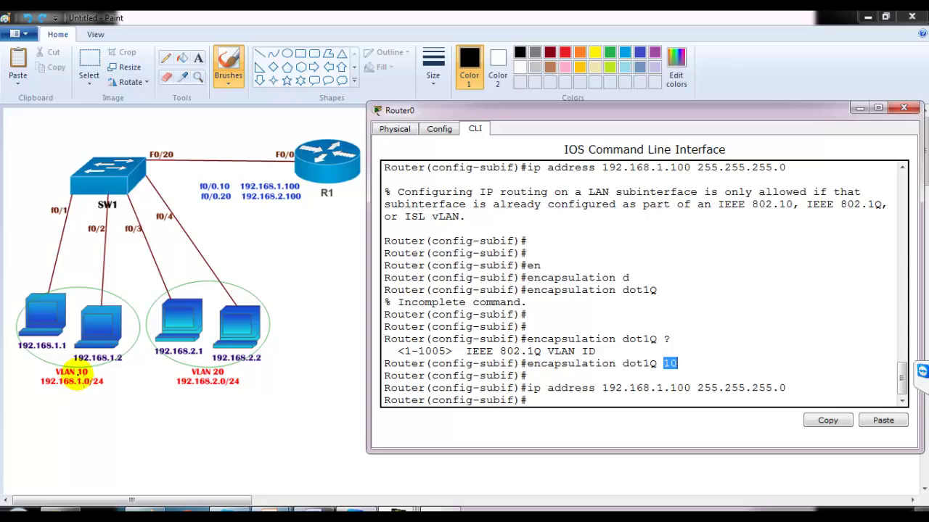
left_click(613, 385)
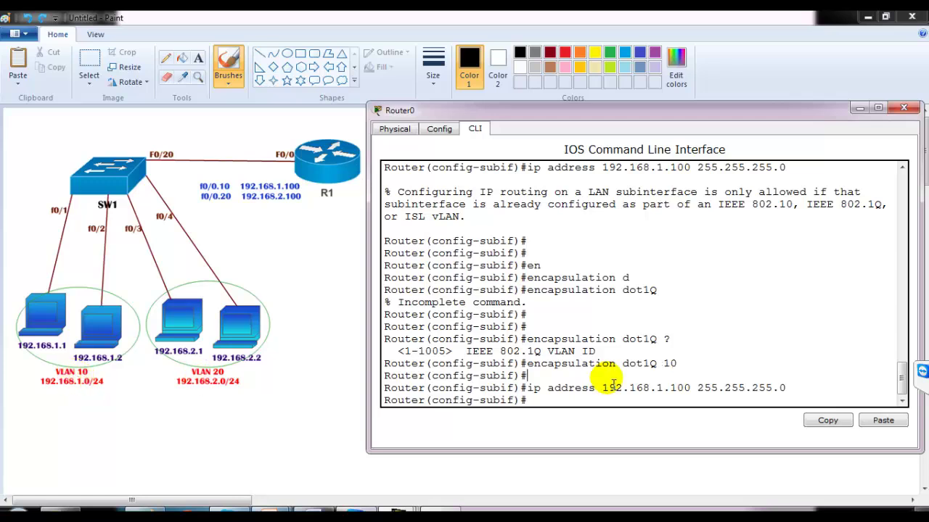
scroll(613, 343, "up", 1)
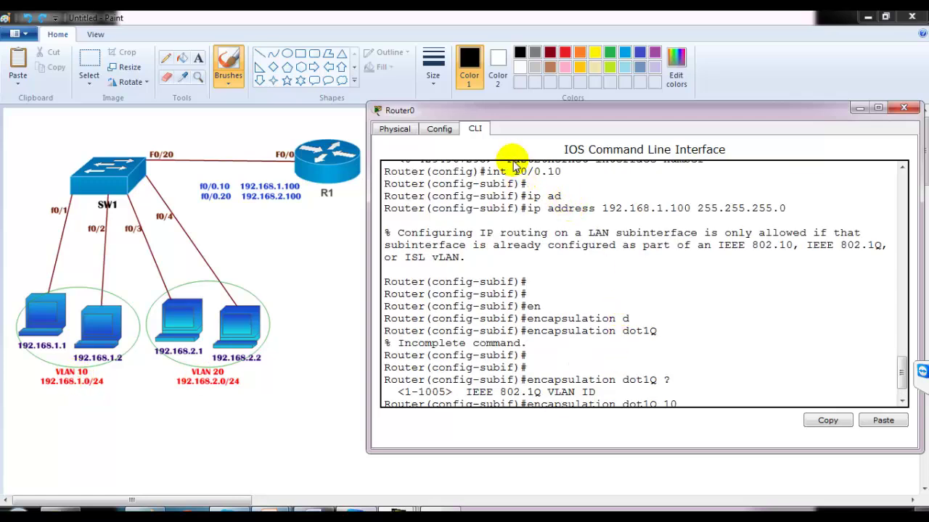
left_click_drag(515, 172, 562, 172)
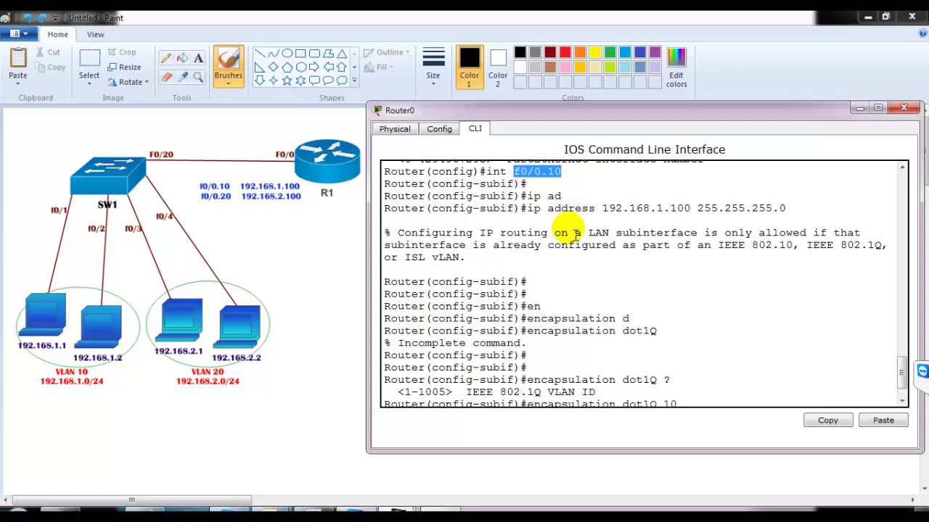
type("ip address 192.168.1.100 255.255.255.0")
key("Return")
key("Return")
key("Return")
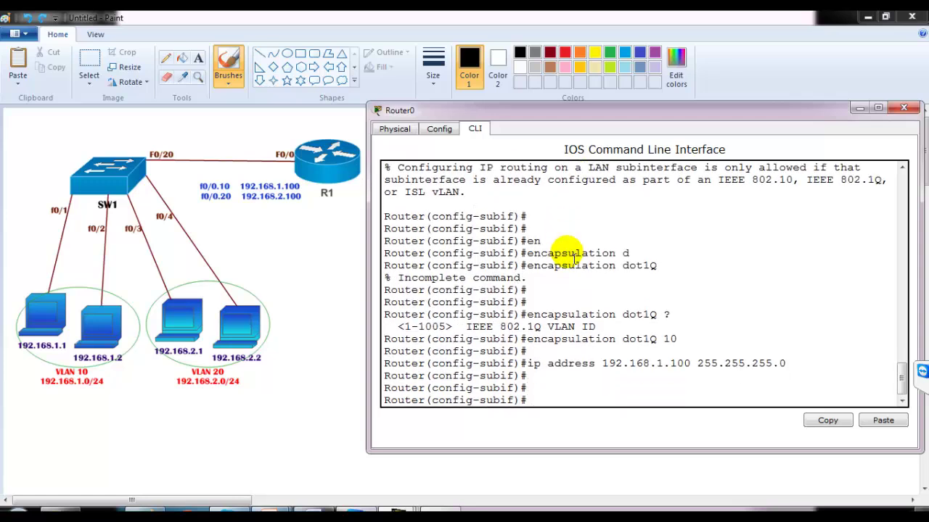
Exit to global configuration mode and create sub-interface f0/0.20.
type("exit")
key("Return")
key("Return")
type("int f0/0.2")
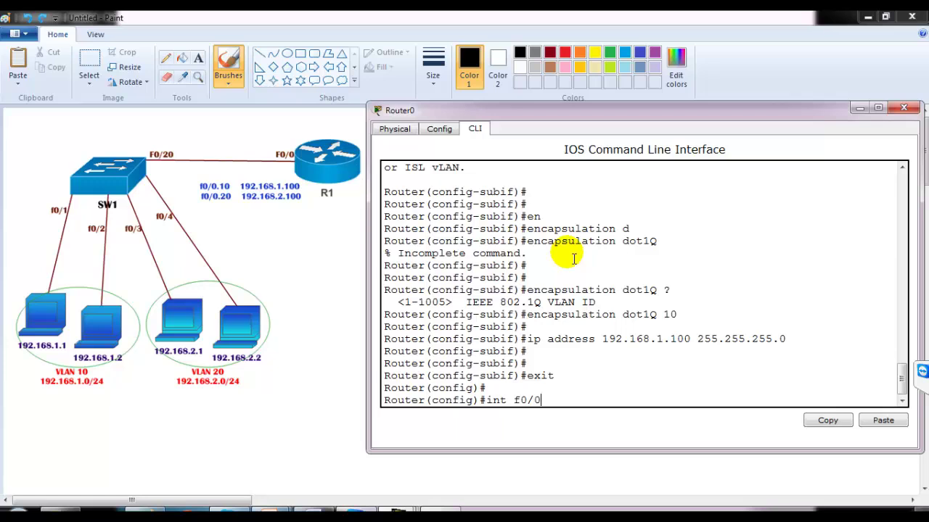
key("Return")
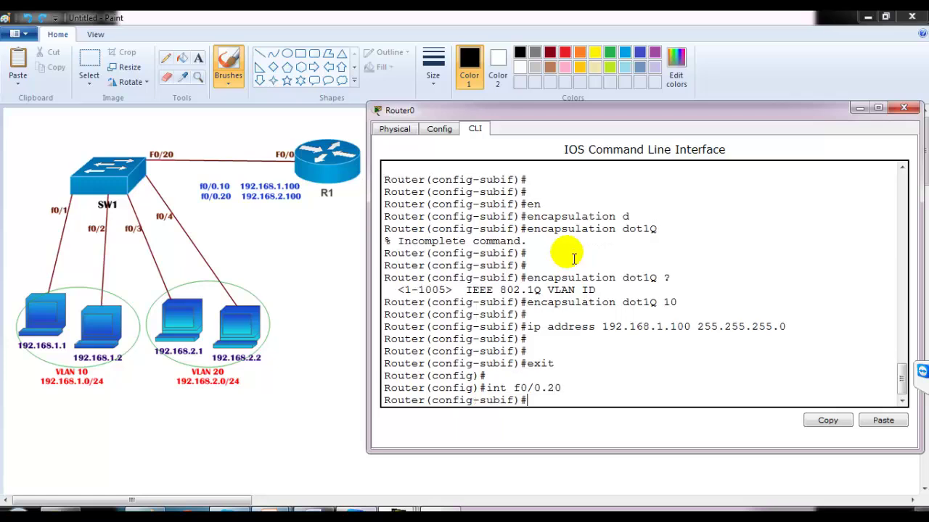
Set the encapsulation of sub-interface f0/0.20 to dot1Q with VLAN ID 20.
type("en")
key("Tab")
type("d")
key("Tab")
type("20")
key("Return")
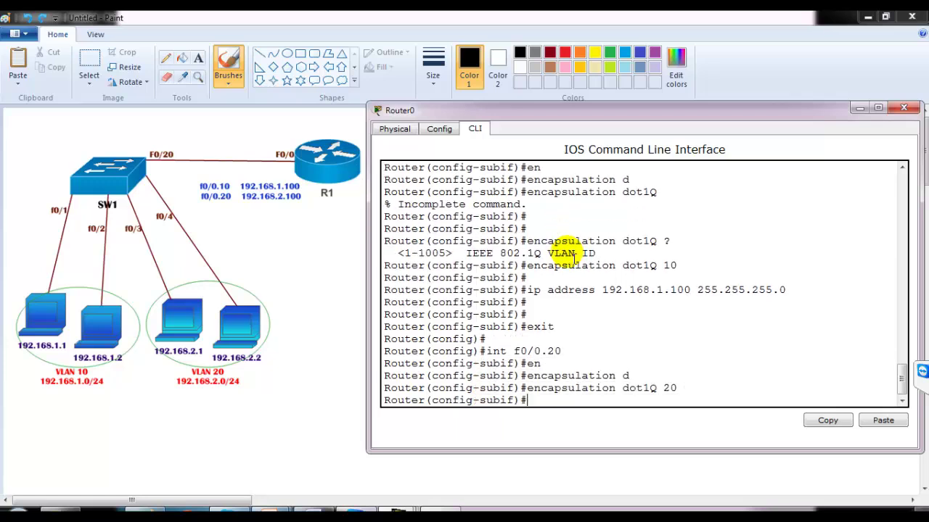
key("Return")
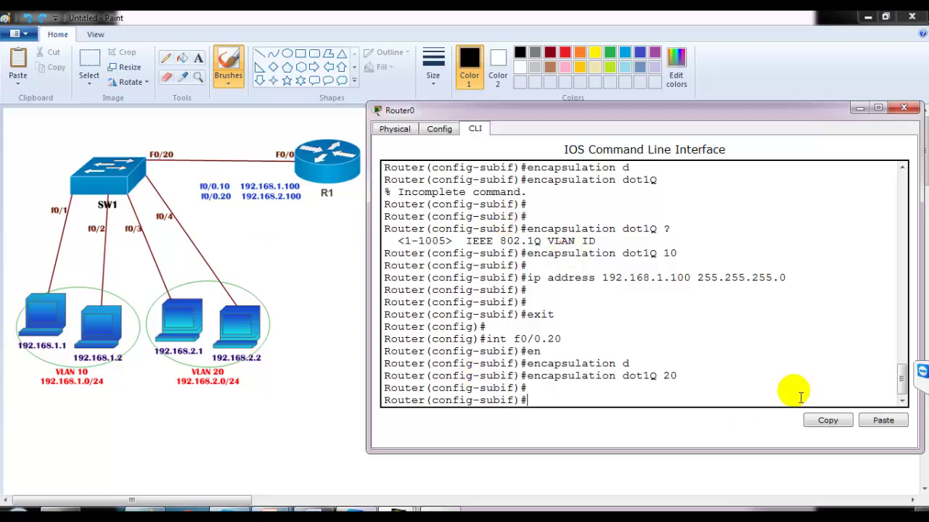
Assign IP address 192.168.2.100 with mask 255.255.255.0 to sub-interface f0/0.20 and return to privileged mode.
key("Up")
key("Up")
key("Up")
key("Up")
key("Up")
key("Up")
key("Left")
key("Left")
key("Left")
key("Left")
key("Left")
key("Left")
key("Left")
key("Left")
key("Left")
key("Left")
key("Left")
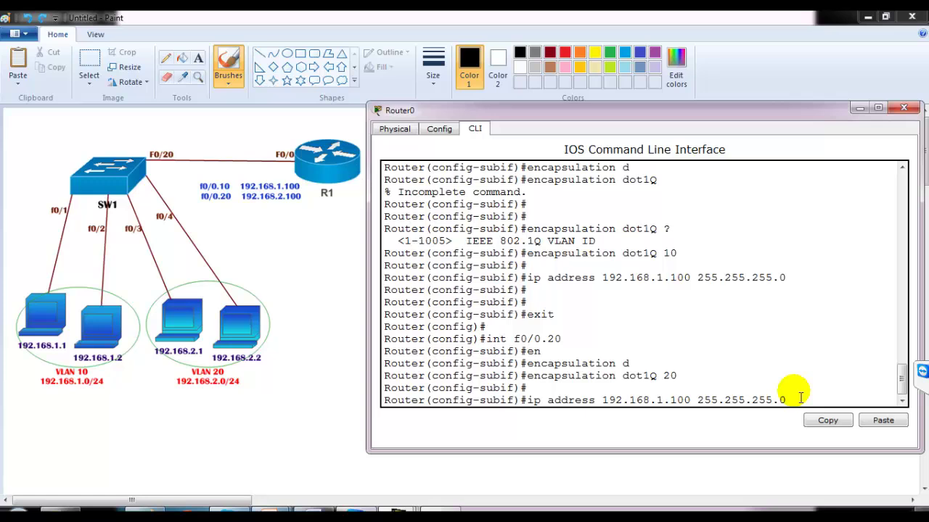
key("BackSpace")
type("2")
key("Return")
type("end")
key("Return")
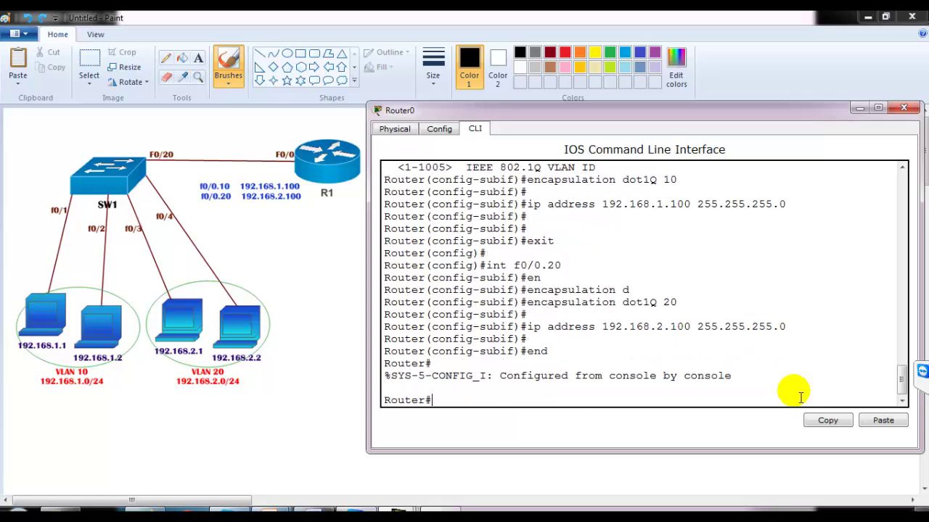
Show the brief IP interface summary on the router and check the status of FastEthernet0/0 and its sub-interfaces.
type("sh ip int br")
key("Tab")
key("Return")
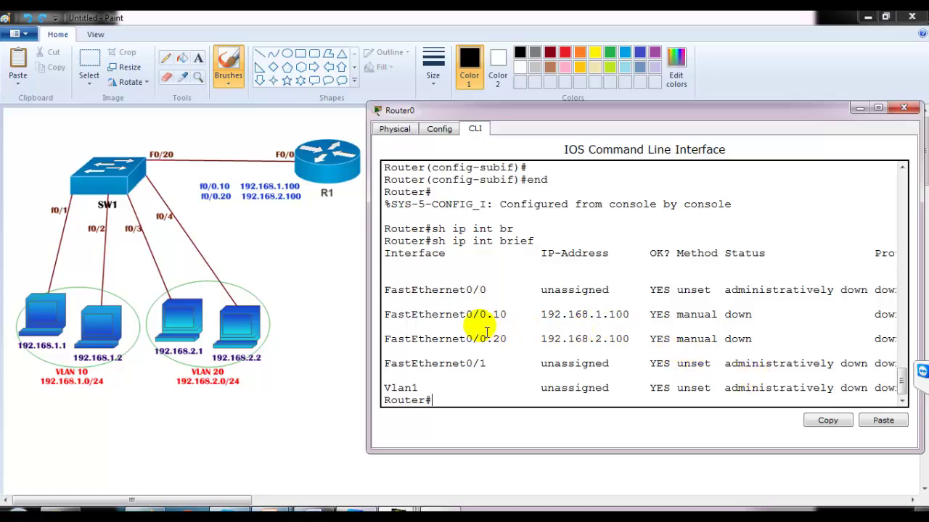
left_click_drag(486, 331, 601, 326)
left_click_drag(481, 290, 850, 295)
key("Return")
key("Return")
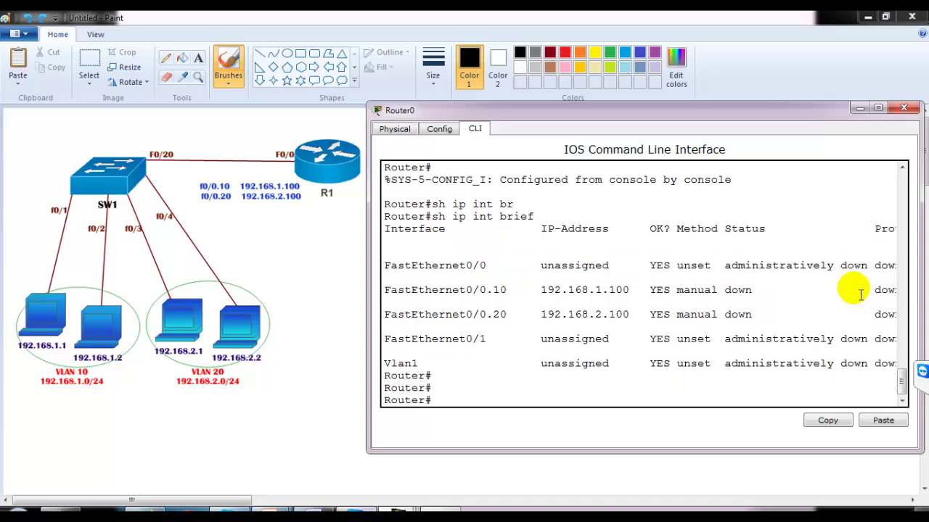
Apply no shutdown to the router's physical interface f0/0 and return to privileged mode.
type("conf t")
key("Return")
type("int f0/0")
key("Return")
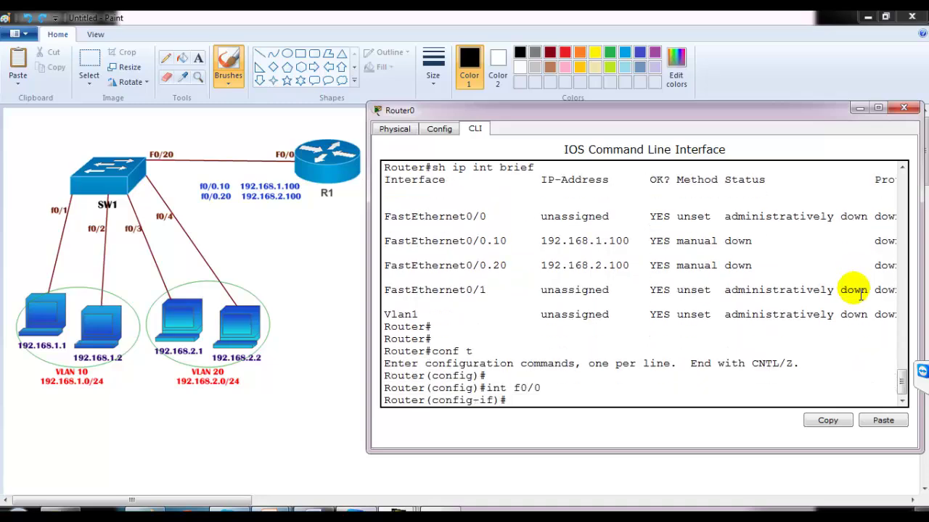
type("no shu")
key("BackSpace")
key("BackSpace")
key("BackSpace")
key("BackSpace")
key("BackSpace")
key("BackSpace")
type("no sh")
key("Tab")
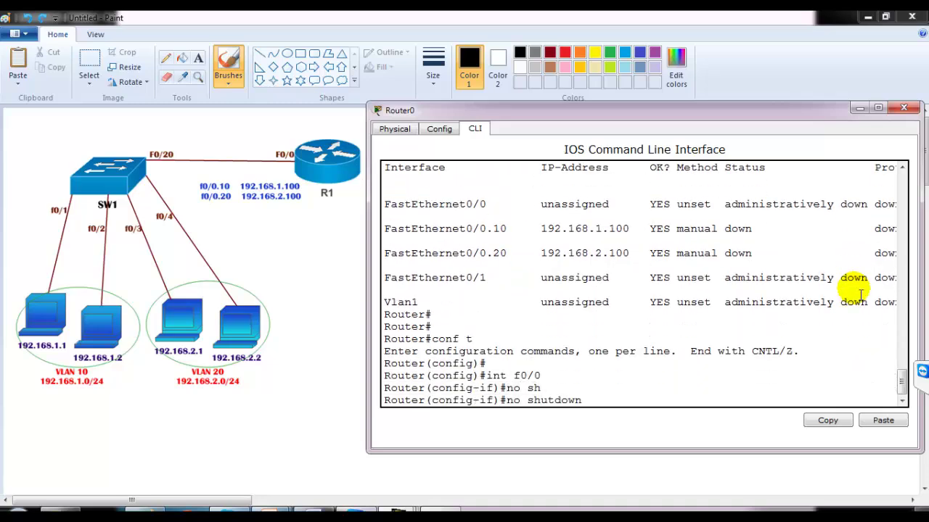
key("Return")
type("end")
key("Return")
key("Return")
key("Return")
Run the brief IP interface summary again to verify sub-interfaces FastEthernet0/0.10 and FastEthernet0/0.20.
type("sh ip int br")
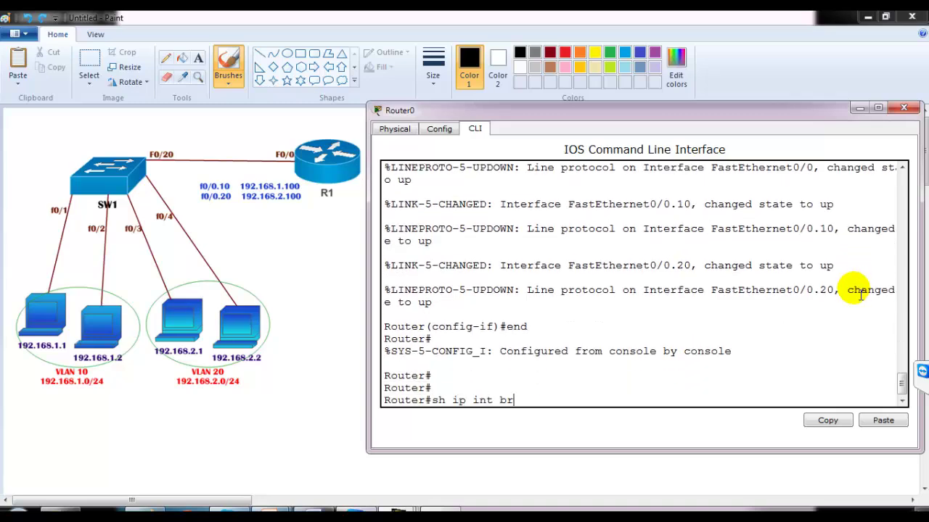
key("Tab")
key("Return")
left_click_drag(460, 302, 694, 356)
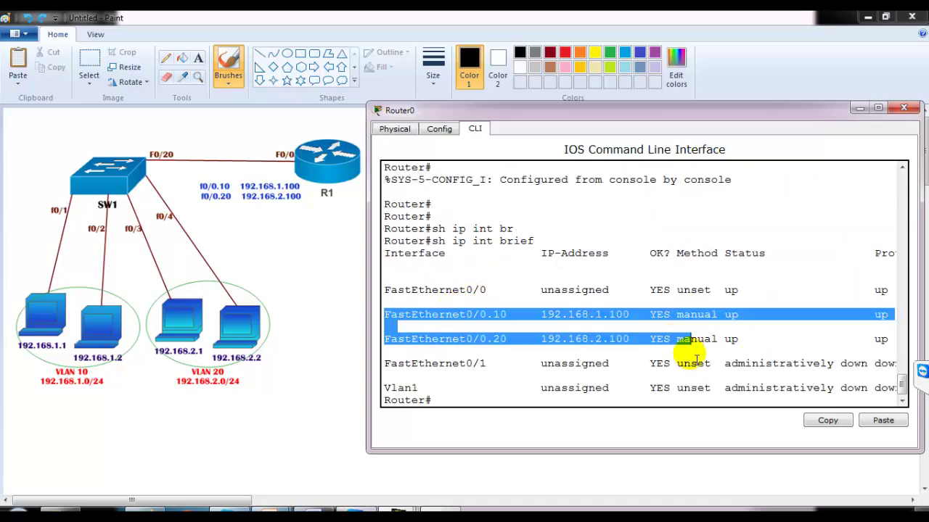
key("Return")
key("Return")
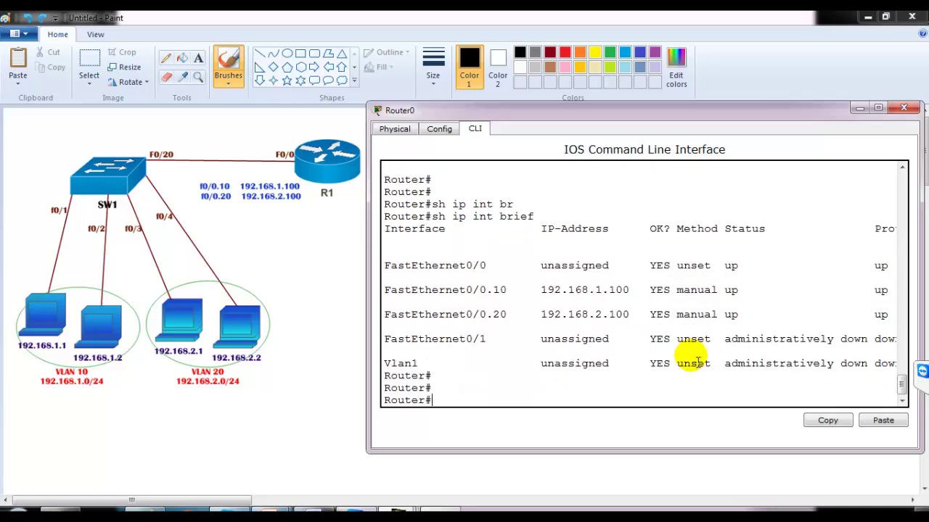
Ping 192.168.1.1 from the router and check the link states in the Packet Tracer topology meanwhile.
type("ping 192.168.1.1")
key("Return")
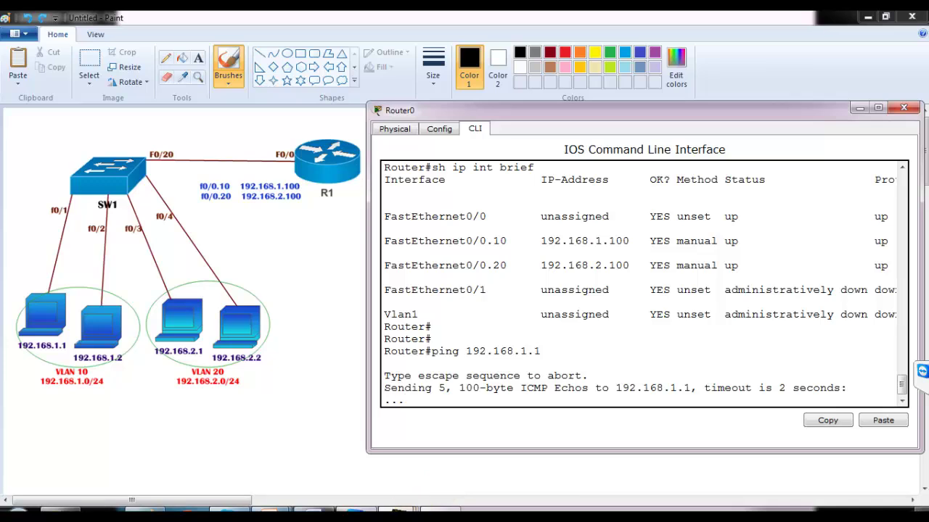
left_click(288, 446)
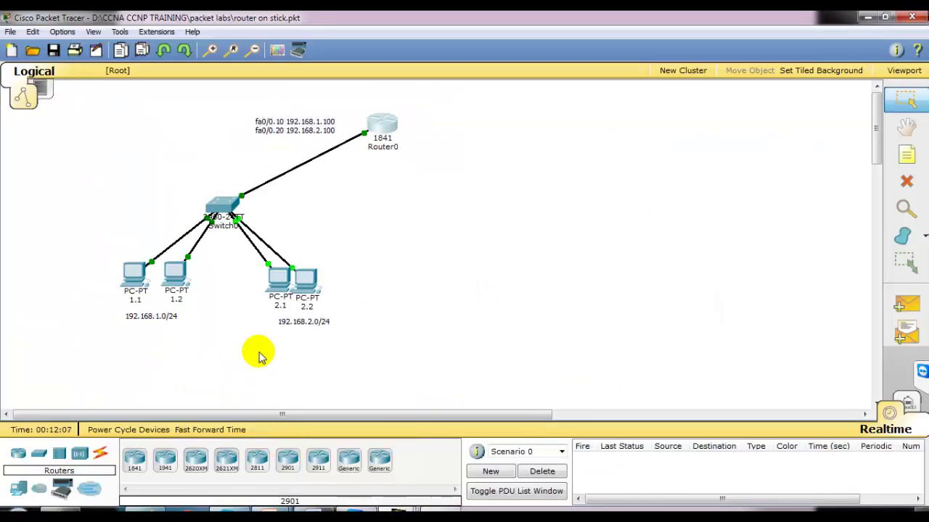
mouse_move(227, 173)
left_mouse_down()
mouse_move(260, 212)
mouse_move(249, 201)
left_mouse_up()
left_click(868, 16)
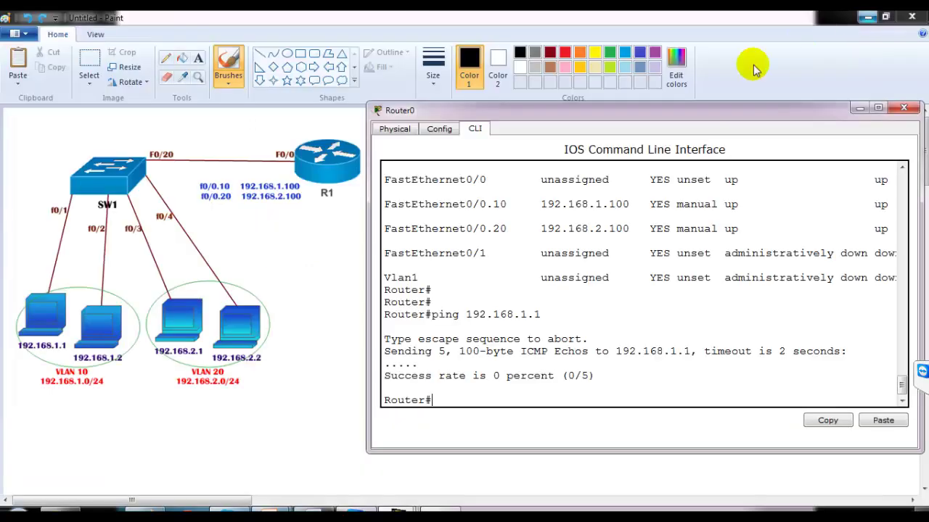
Repeat the router's ping to 192.168.1.1 and abort it before it completes.
key("Up")
key("Return")
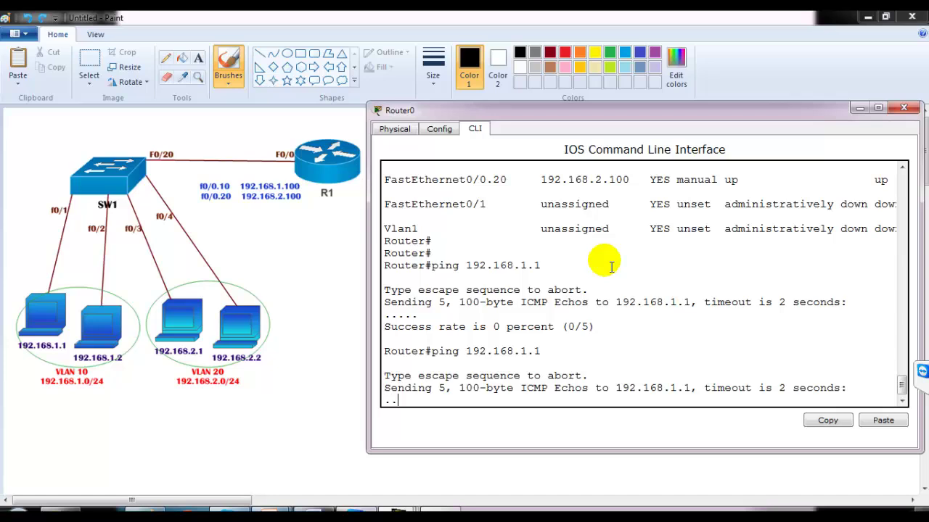
key("ctrl+shift+6")
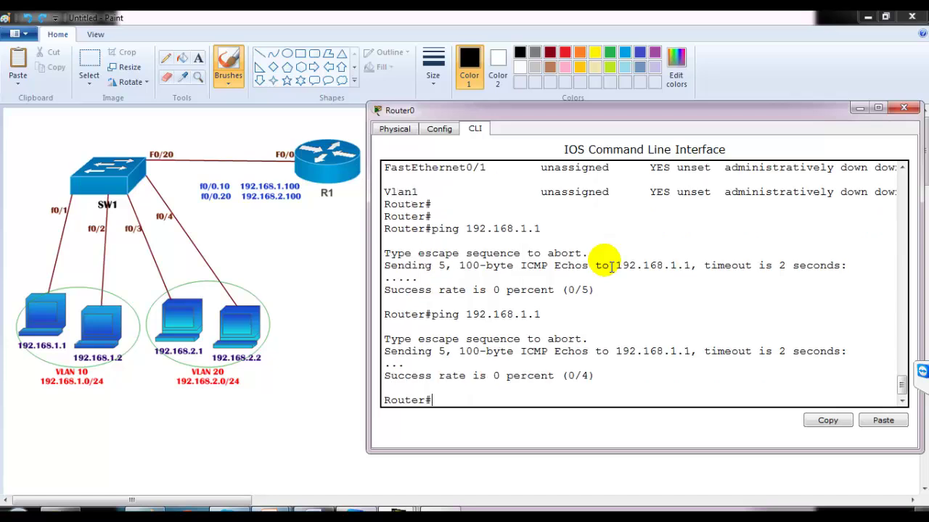
Show the router's IP routing table to check the connected networks.
key("Return")
type("s hjip")
key("Return")
type("sh ip rou")
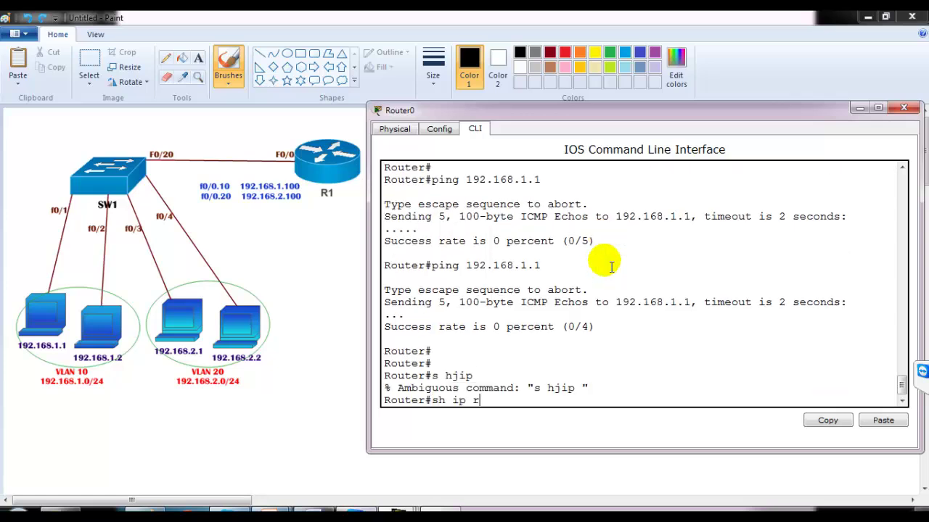
key("Tab")
key("Return")
key("Return")
key("Return")
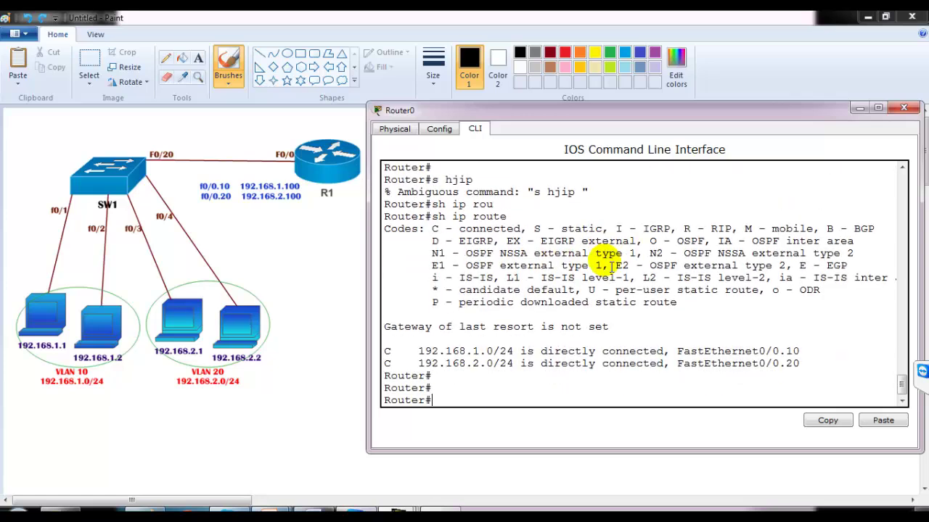
Ping VLAN 10 host 192.168.1.1 from the router once more.
key("Up")
key("Up")
key("Up")
key("Return")
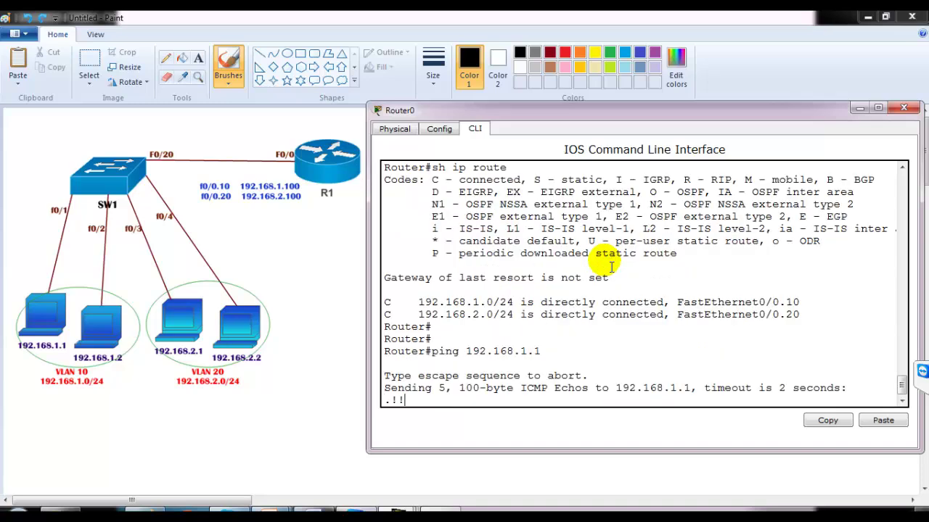
key("Return")
key("Return")
Ping the second VLAN 10 host, 192.168.1.2, from the router.
key("Up")
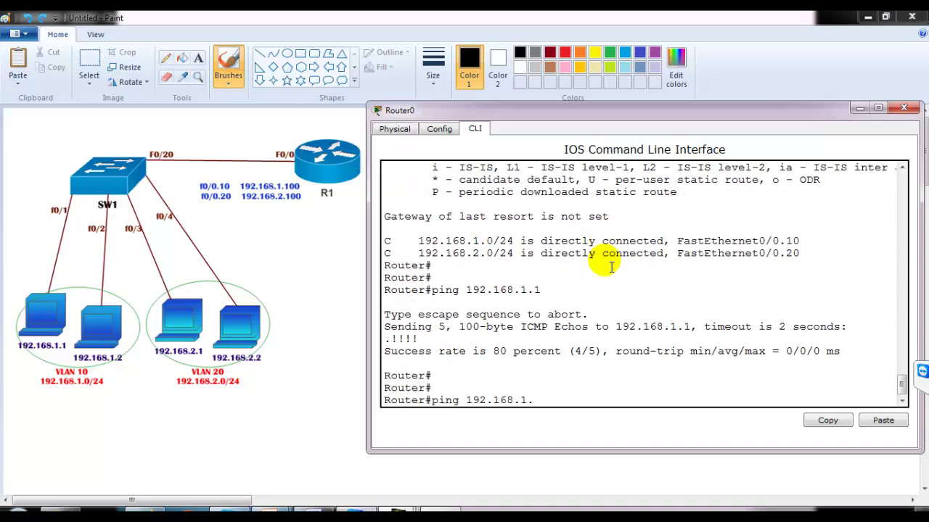
type("2")
key("Return")
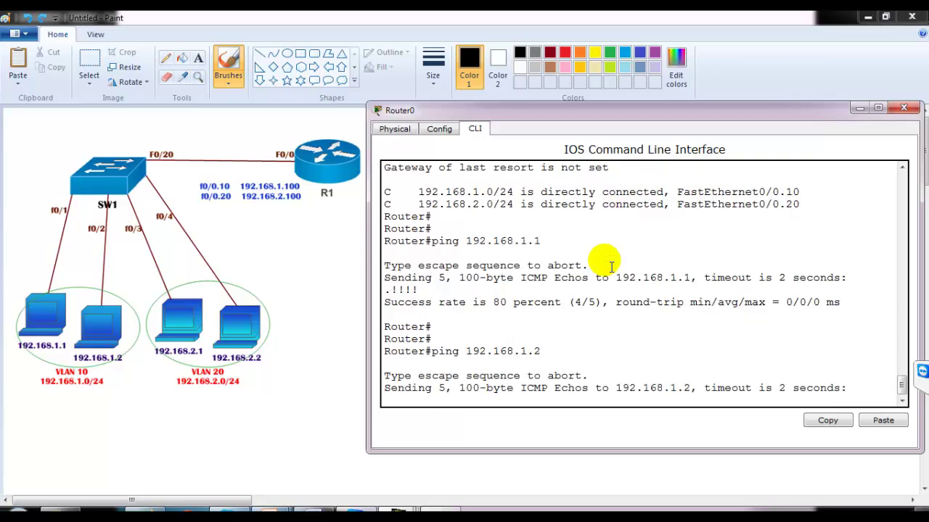
key("Return")
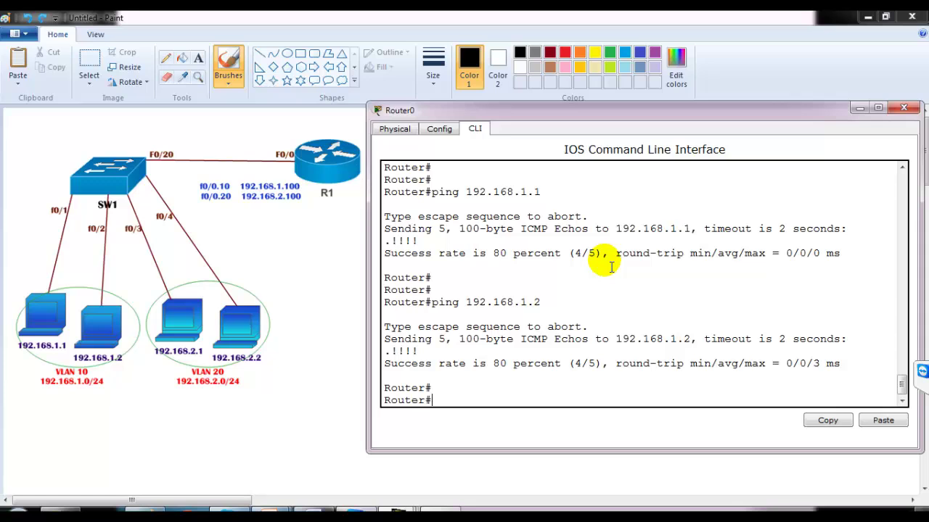
Ping the VLAN 20 hosts 192.168.2.1 and 192.168.2.2 from the router.
key("Up")
key("BackSpace")
key("BackSpace")
key("BackSpace")
type("2.1")
key("Return")
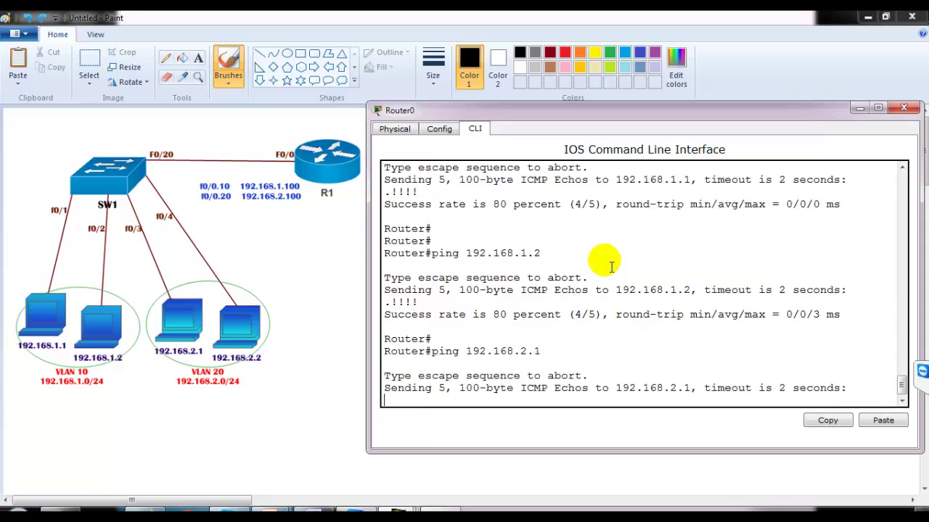
key("Up")
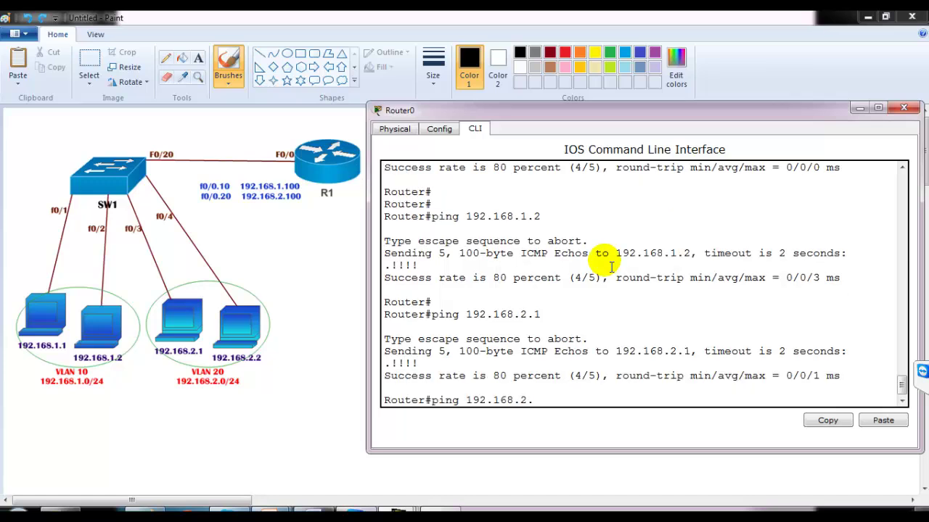
key("Return")
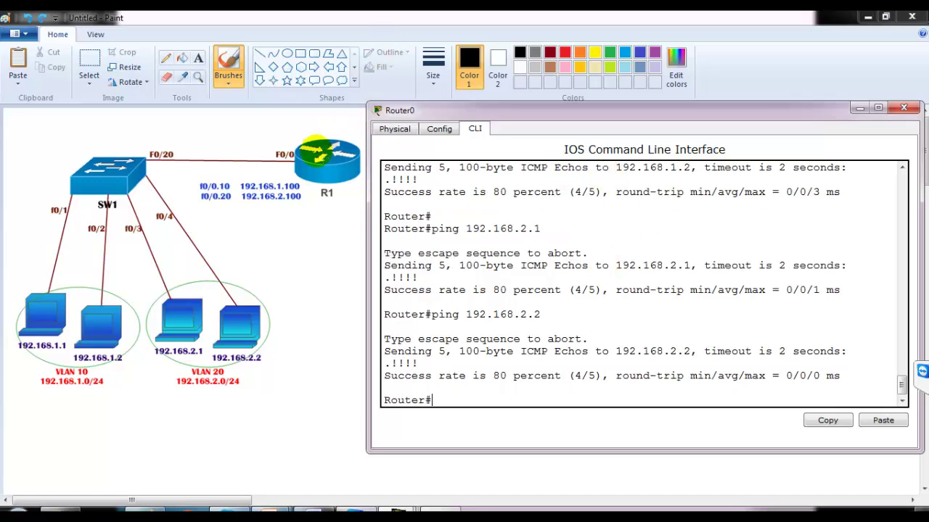
Switch to Paint and draw a curved arrow from host 192.168.1.1 to the VLAN 20 group.
left_click(481, 208)
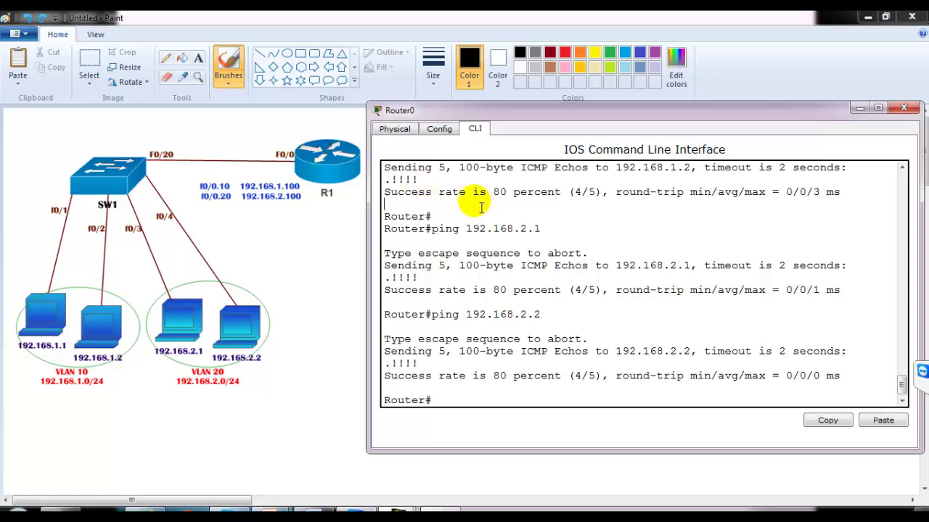
left_click(336, 252)
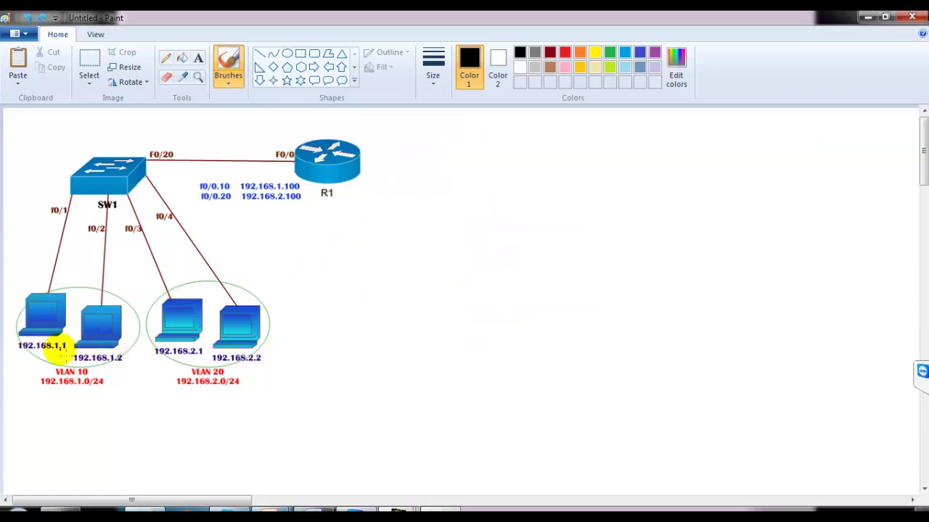
mouse_move(55, 353)
left_mouse_down()
mouse_move(72, 396)
mouse_move(145, 414)
left_mouse_up()
left_click_drag(165, 380, 182, 394)
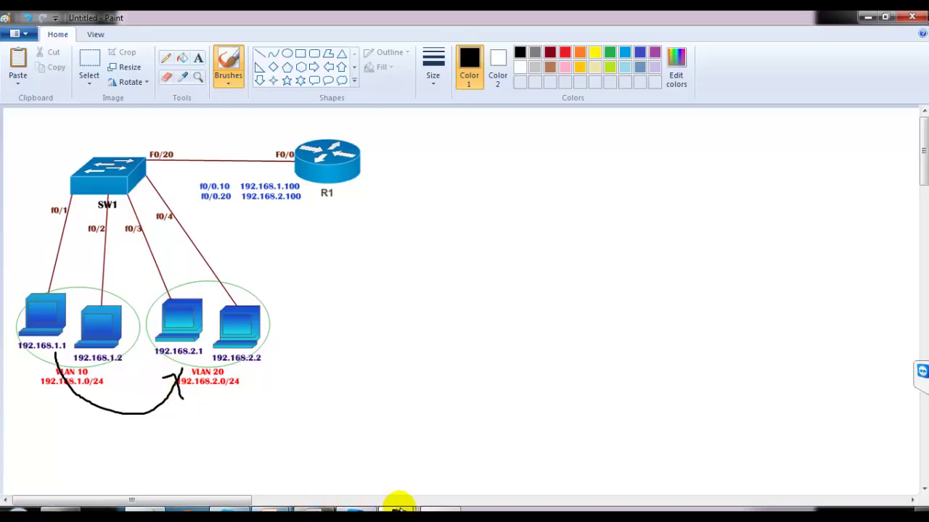
Switch to Packet Tracer, look at the IP configuration of PC 1.1, and open that PC's Command Prompt.
mouse_move(385, 502)
left_click(265, 439)
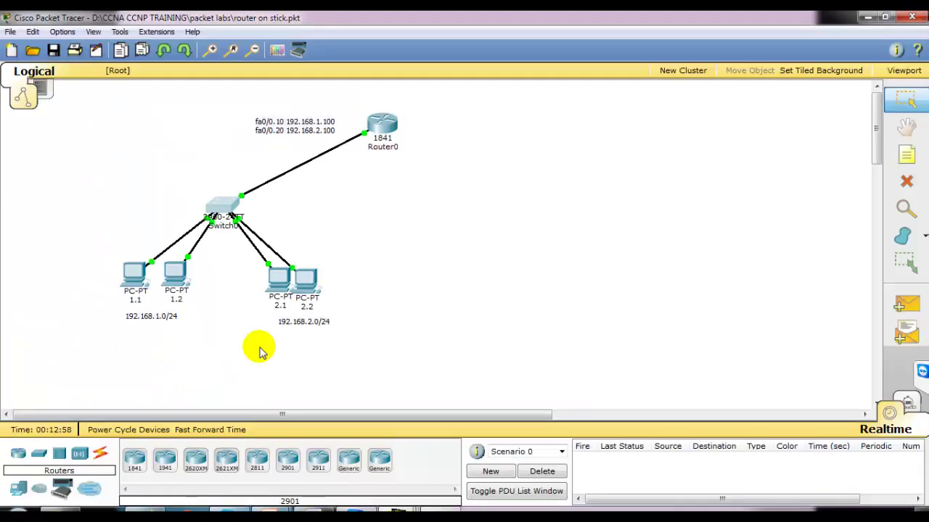
left_click(137, 270)
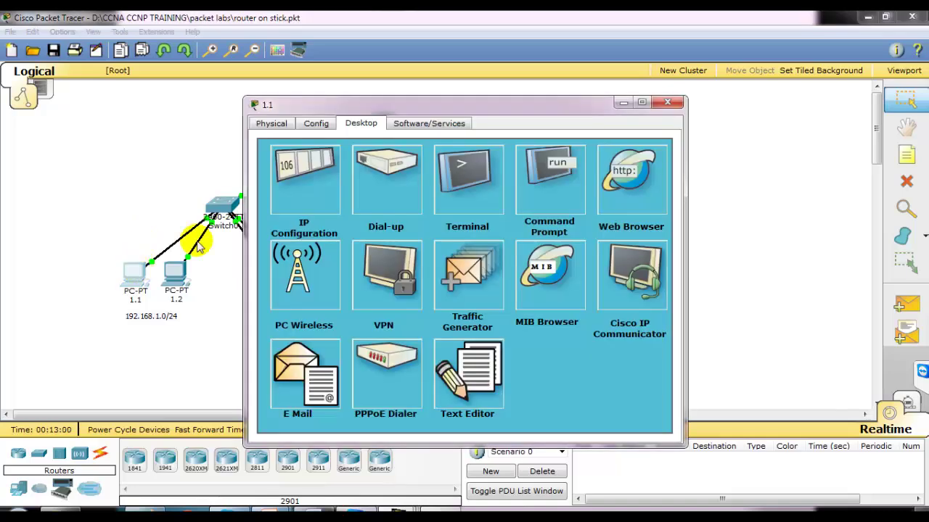
left_click(303, 181)
left_click(577, 135)
left_click(533, 178)
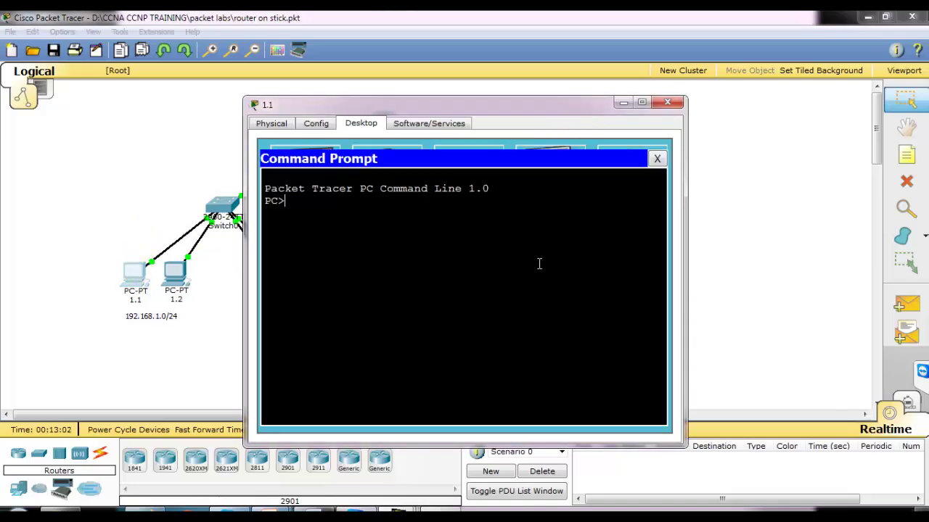
Ping 192.168.2.1 from PC 1.1 to test connectivity between VLAN 10 and VLAN 20.
key("Return")
type("ping")
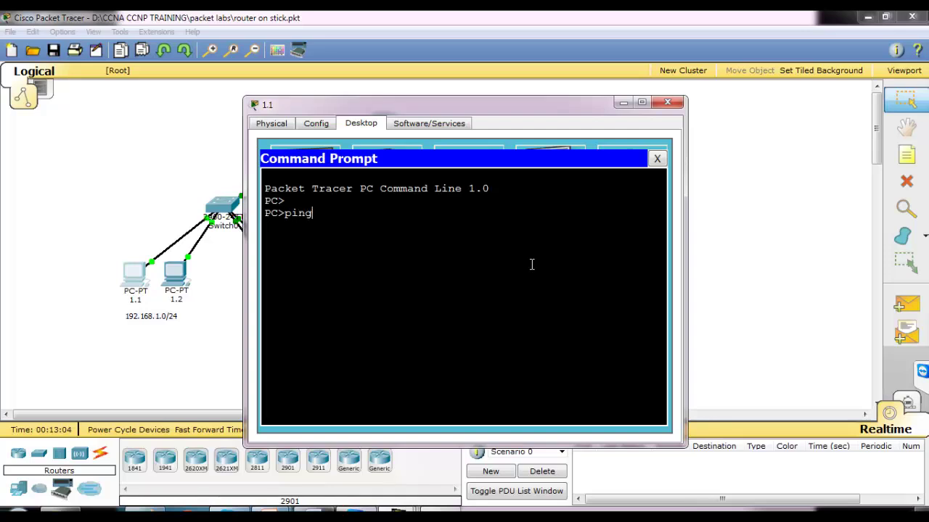
type(" 192.168.2.1")
key("Return")
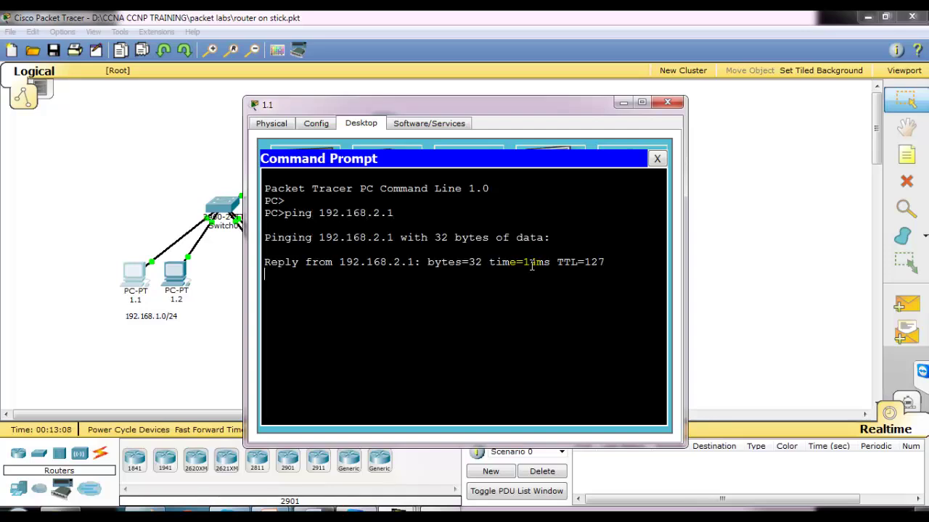
Place the PC 1.1 window beside the Paint diagram and trace the route to 192.168.2.1 with tracert.
left_click_drag(472, 104, 568, 103)
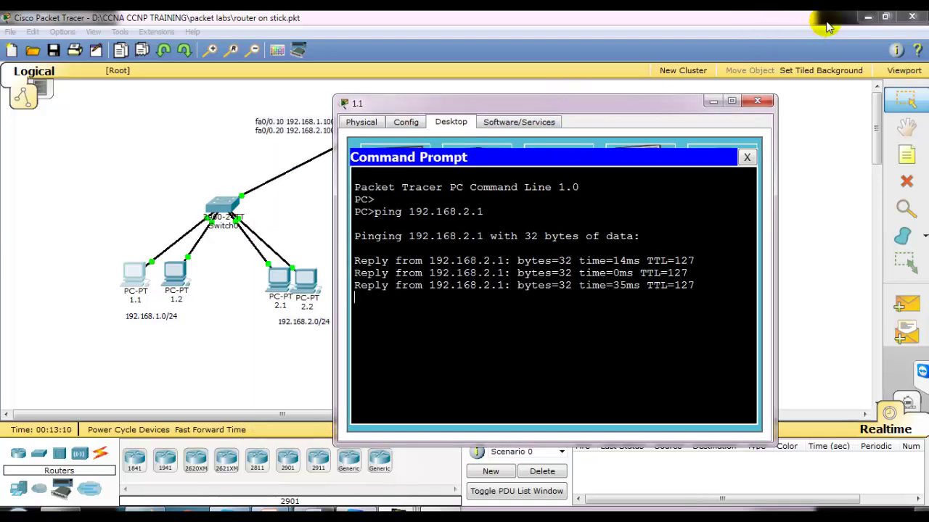
left_click(867, 16)
left_click_drag(514, 110, 584, 125)
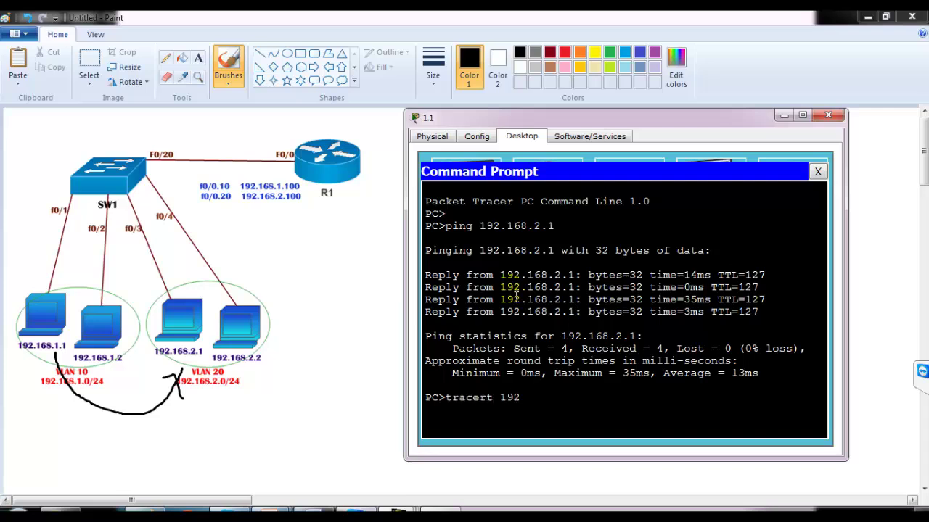
type("168.2.")
key("Return")
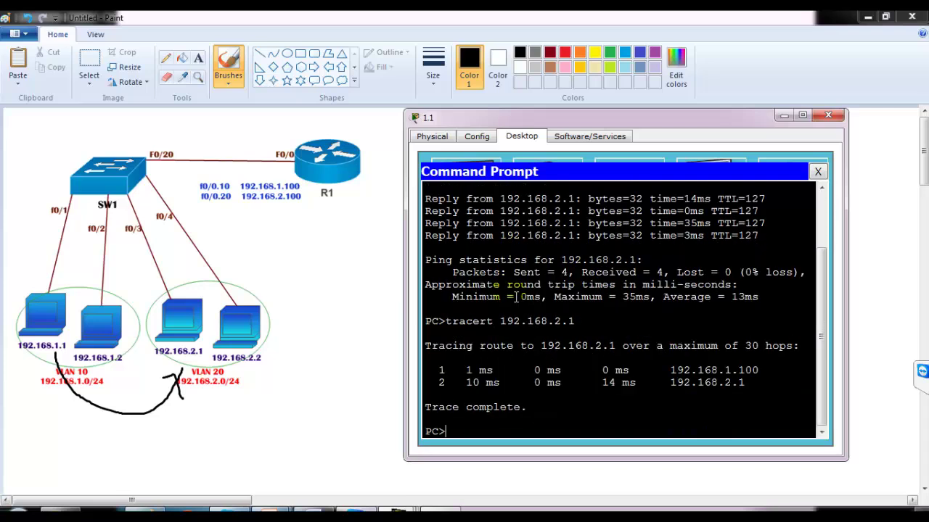
Highlight the two hop addresses and the destination address in the tracert output to examine the path.
left_click_drag(656, 370, 760, 372)
left_click_drag(684, 382, 746, 383)
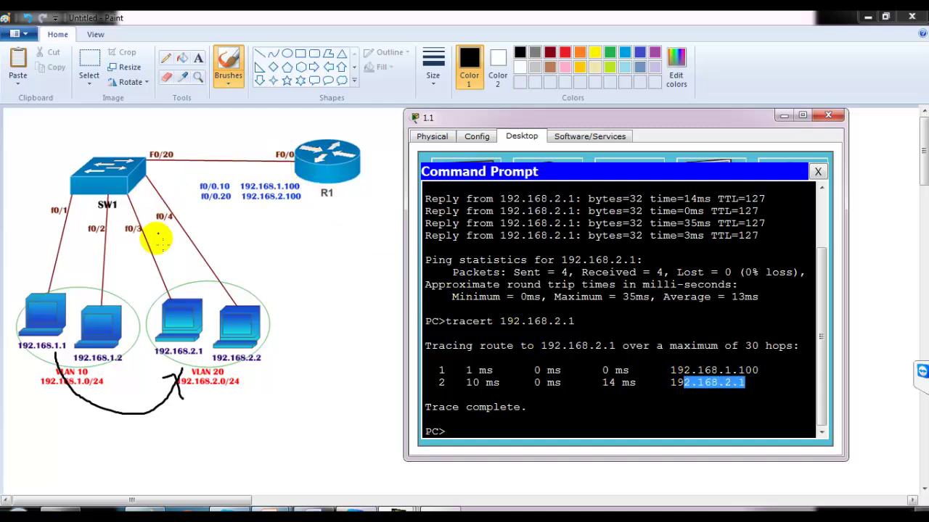
left_click(604, 340)
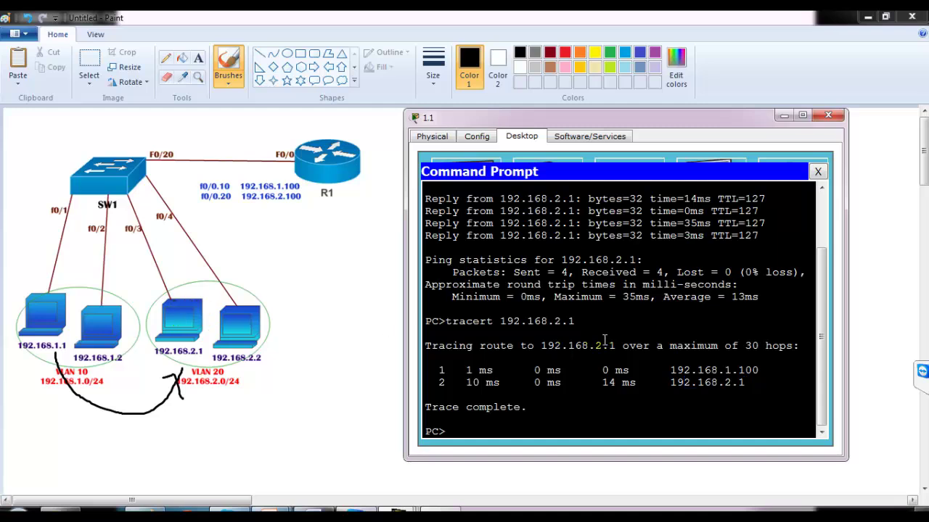
left_click_drag(524, 327, 588, 335)
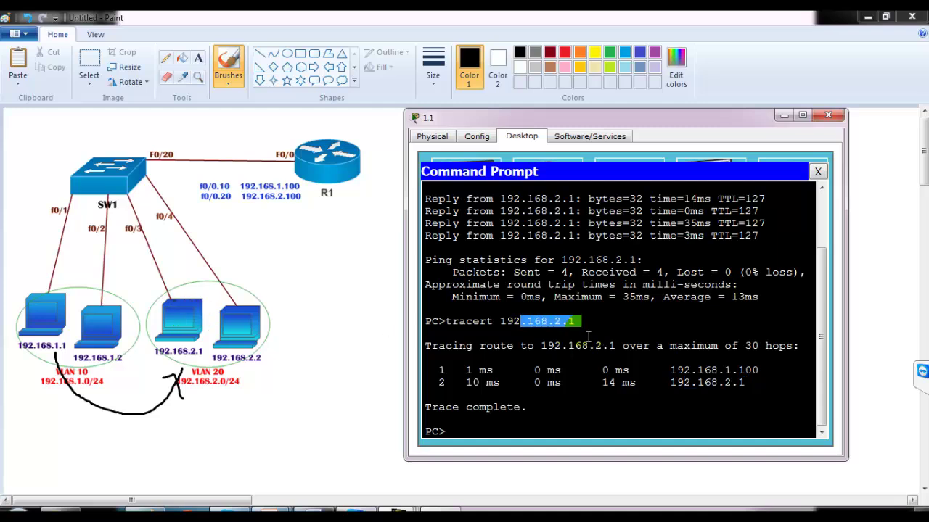